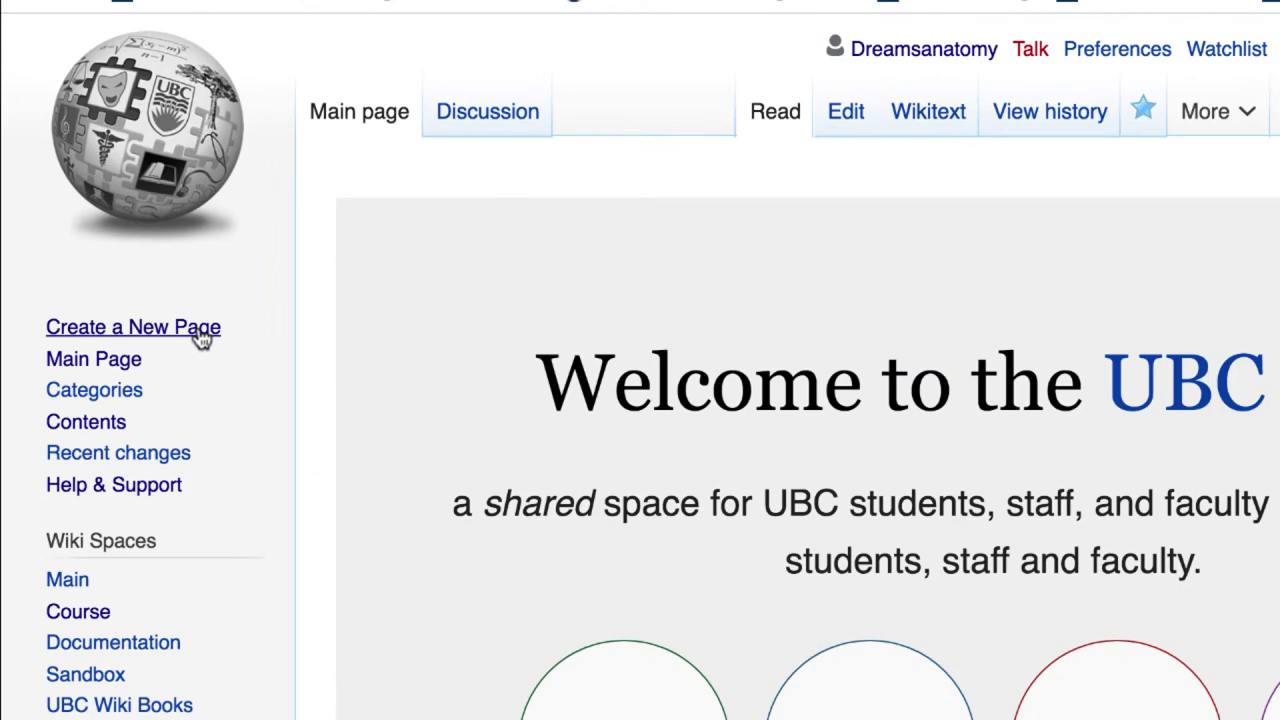
Open the guide for creating a new page and scroll to Step 2.
click(200, 333)
scroll(1171, 628, down, 1)
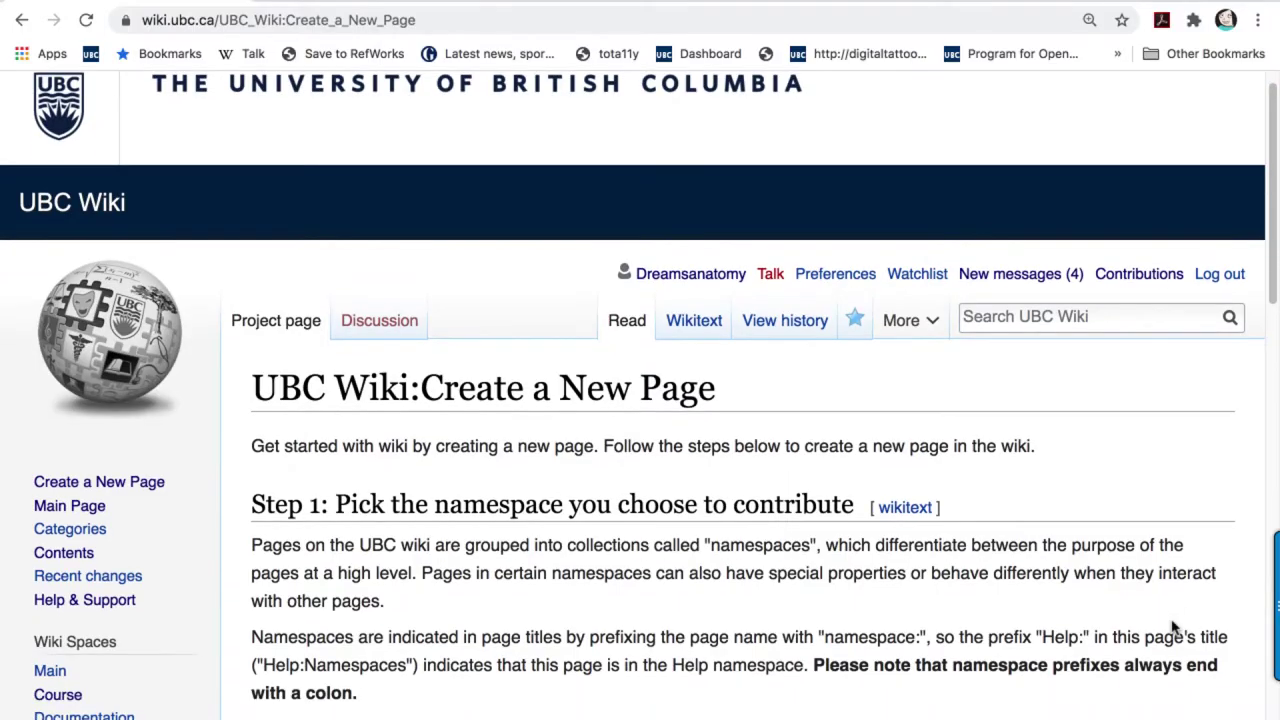
scroll(1173, 628, down, 4)
scroll(1173, 628, down, 1)
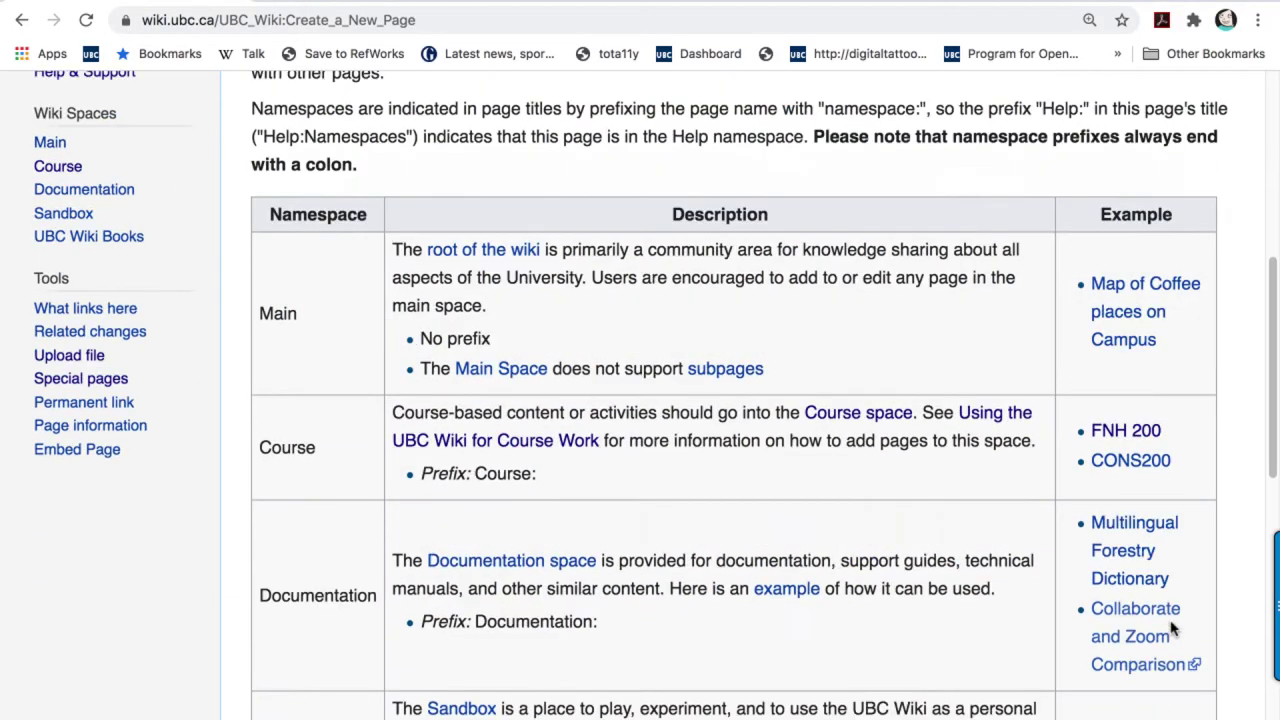
scroll(1173, 628, down, 2)
scroll(1173, 628, down, 3)
scroll(1173, 628, down, 1)
Enter ABCD400 after Course: in the Step 2 course title box.
click(1020, 437)
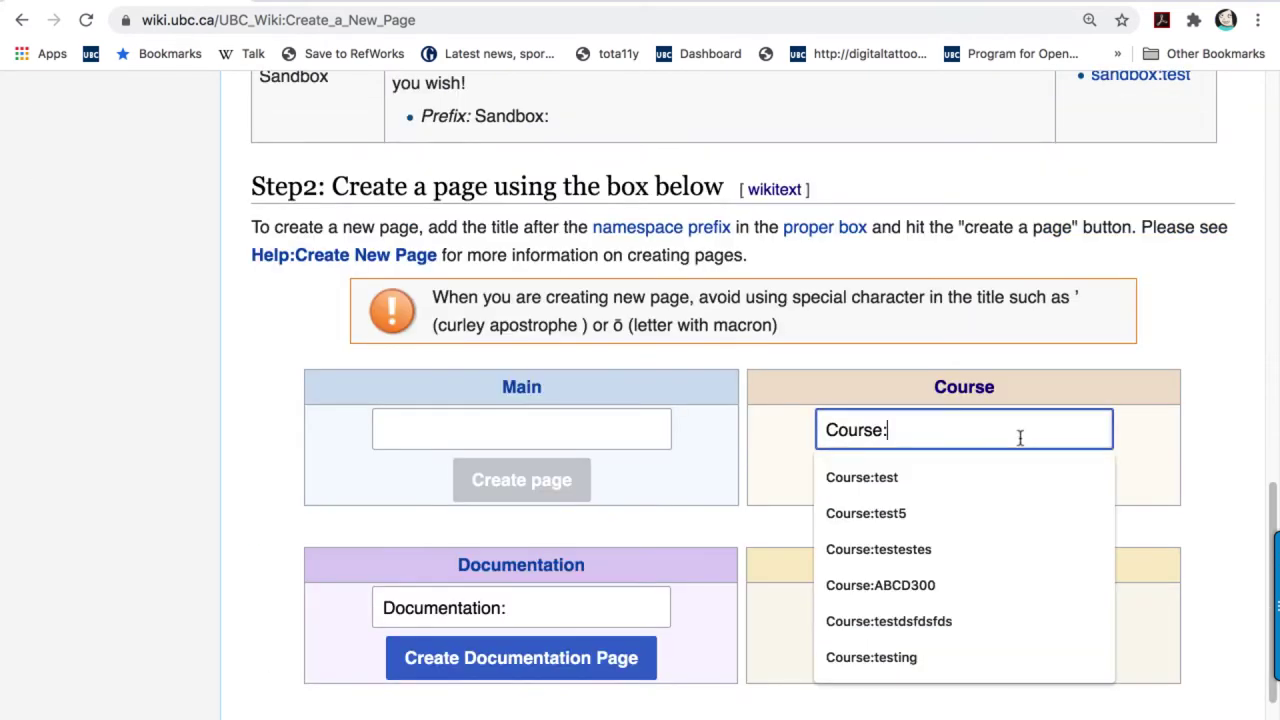
click(576, 360)
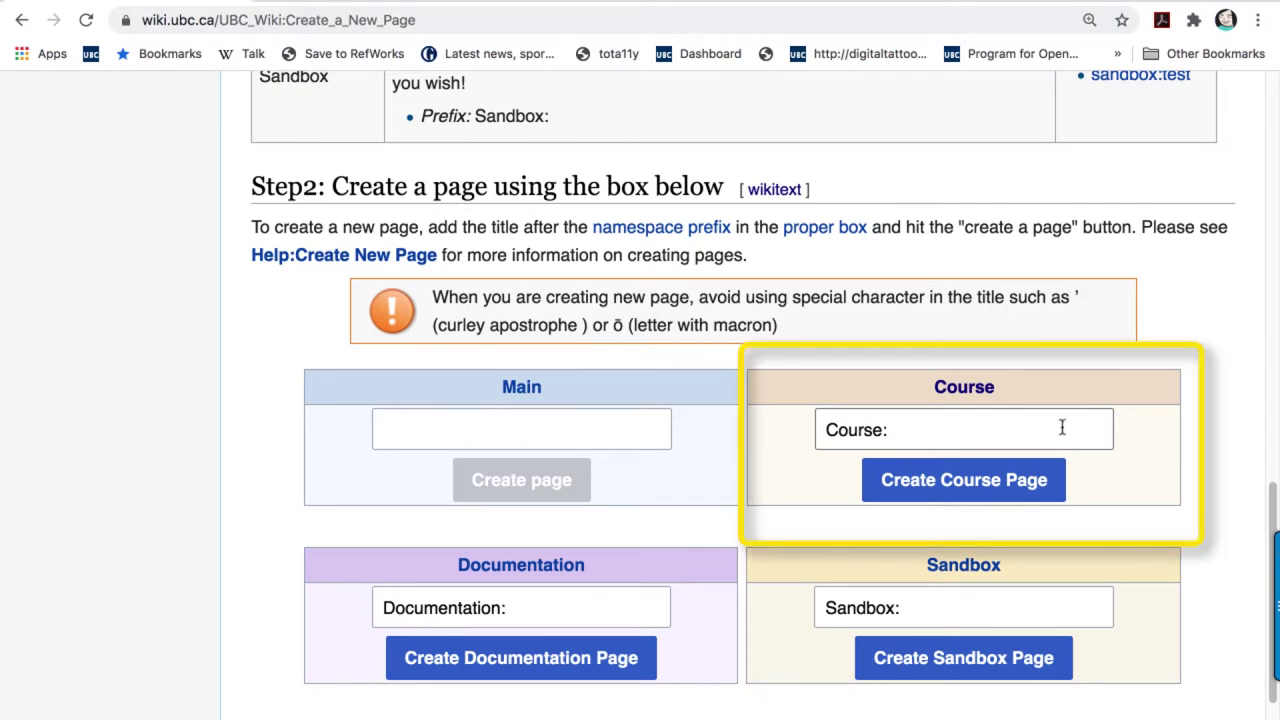
click(1062, 427)
text(AB)
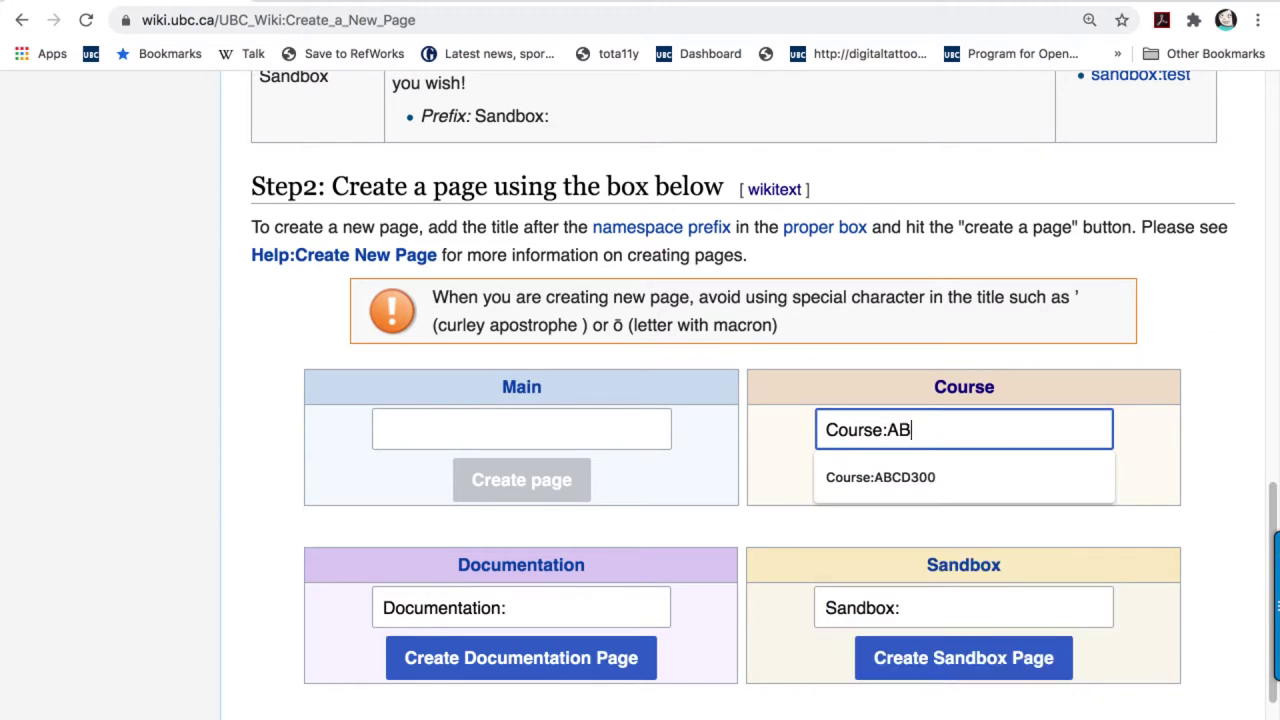
text(CD400)
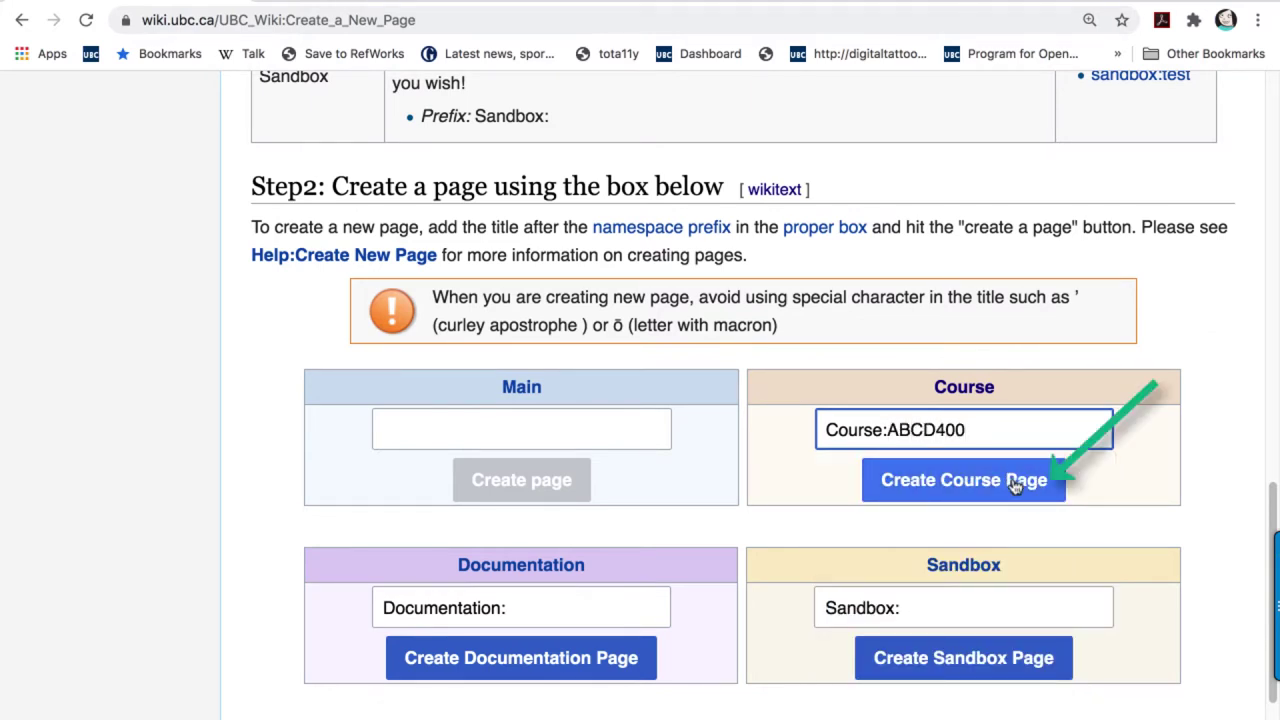
Create the Course:ABCD400 page and dismiss the start_tab template notices.
click(1014, 484)
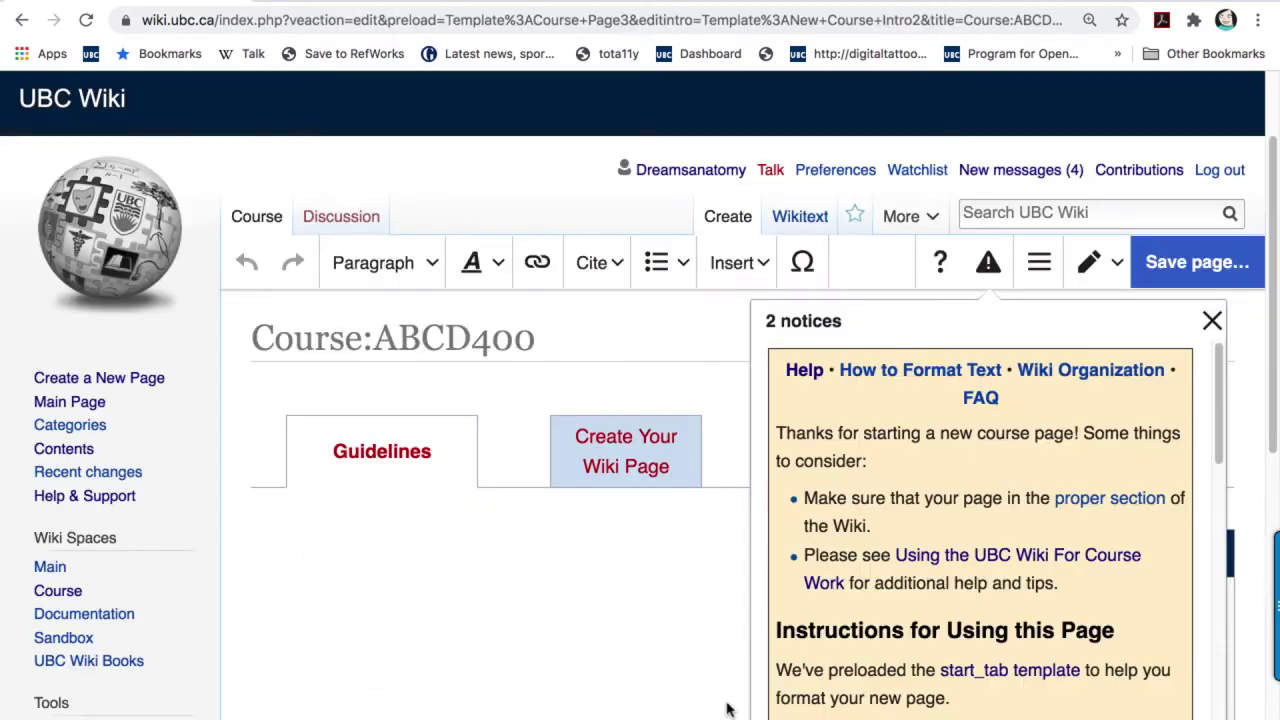
scroll(727, 709, down, 2)
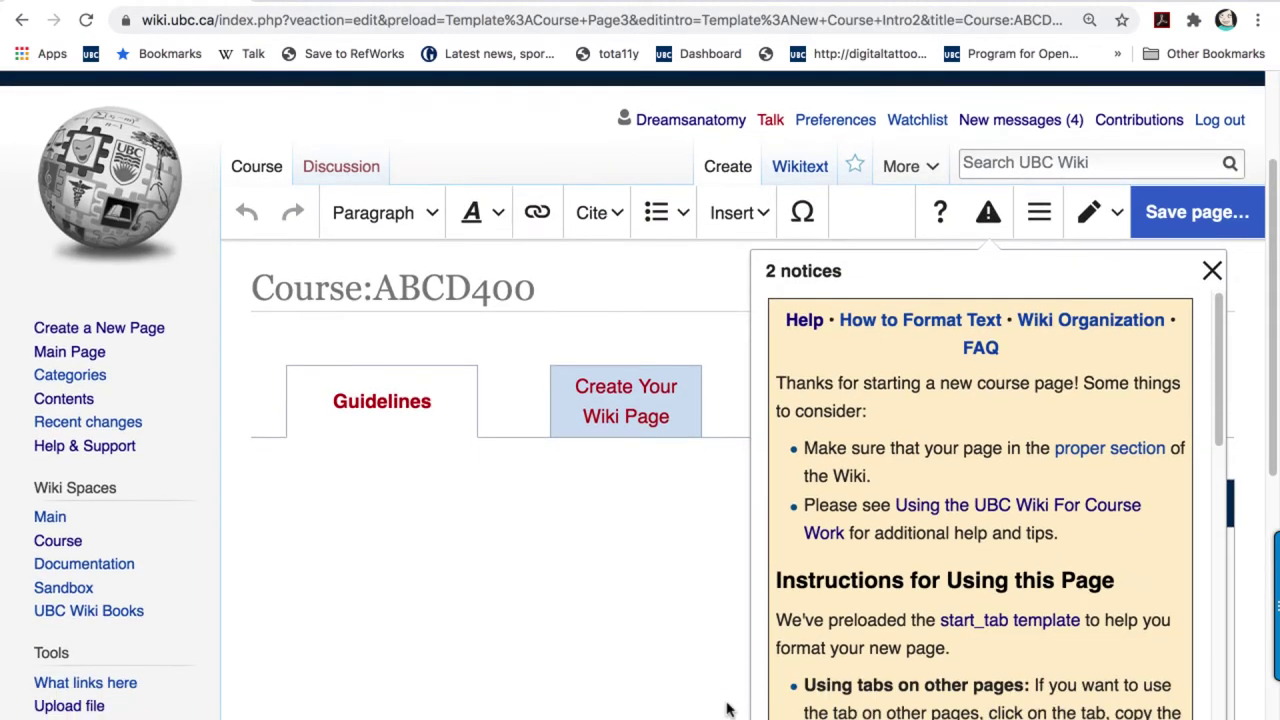
scroll(727, 709, down, 1)
scroll(743, 666, down, 1)
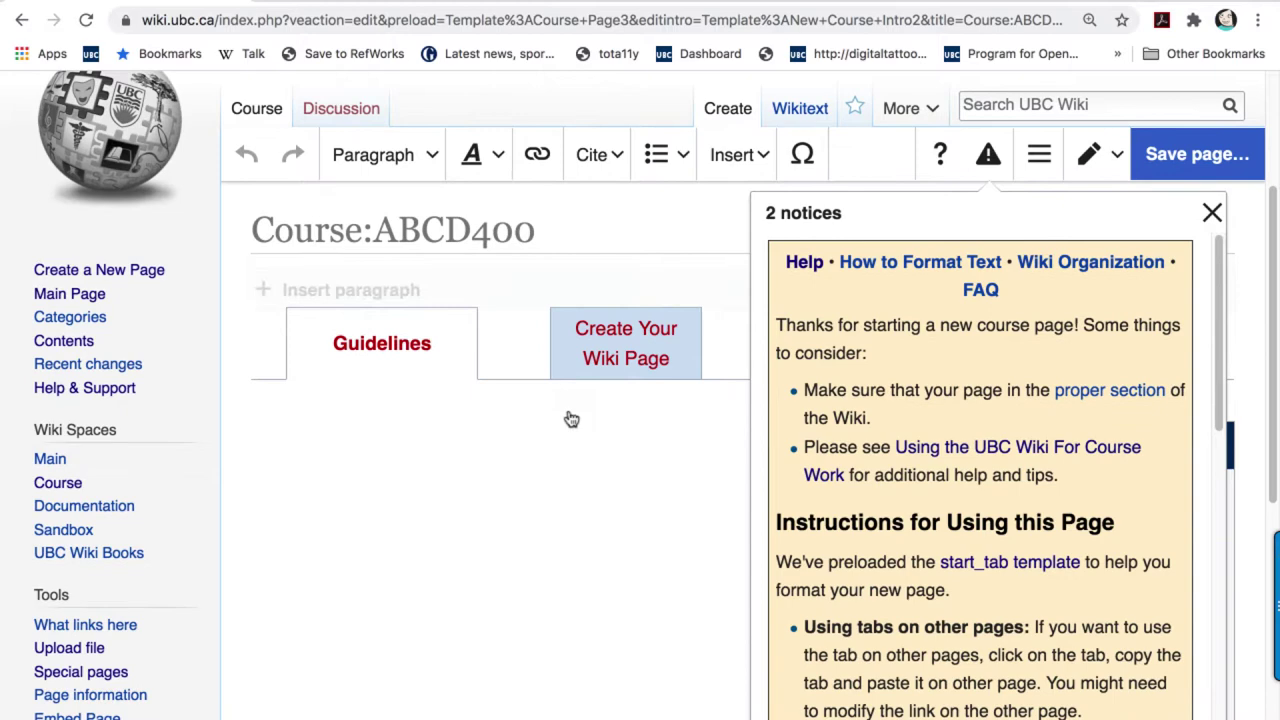
click(435, 325)
scroll(1234, 277, down, 4)
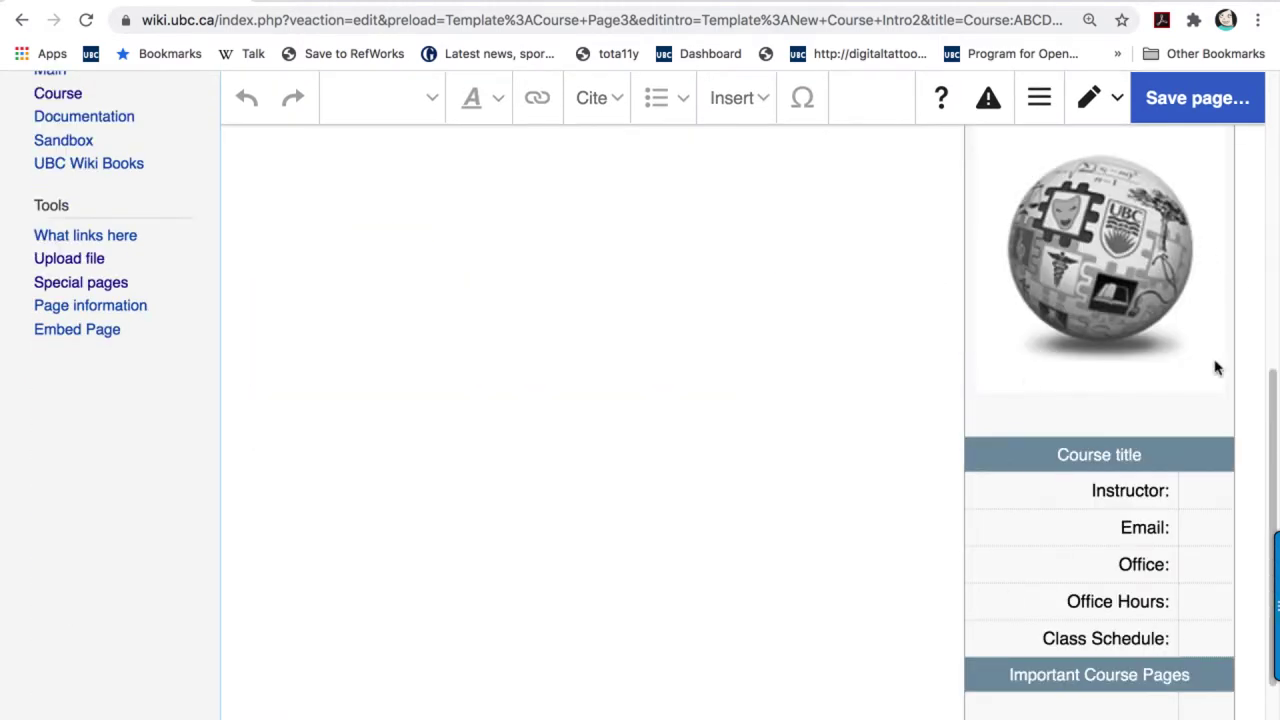
scroll(996, 480, up, 2)
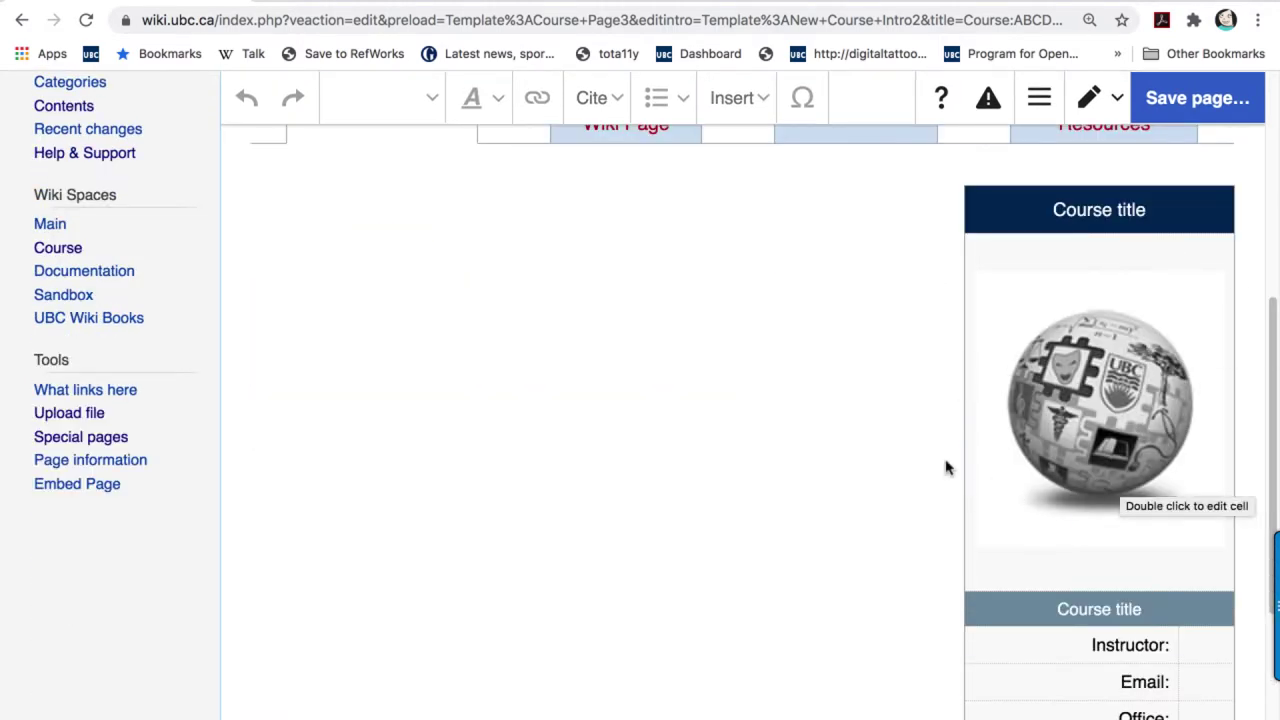
scroll(946, 466, up, 1)
Reopen the notices, read through the instructions, and close them again.
click(990, 97)
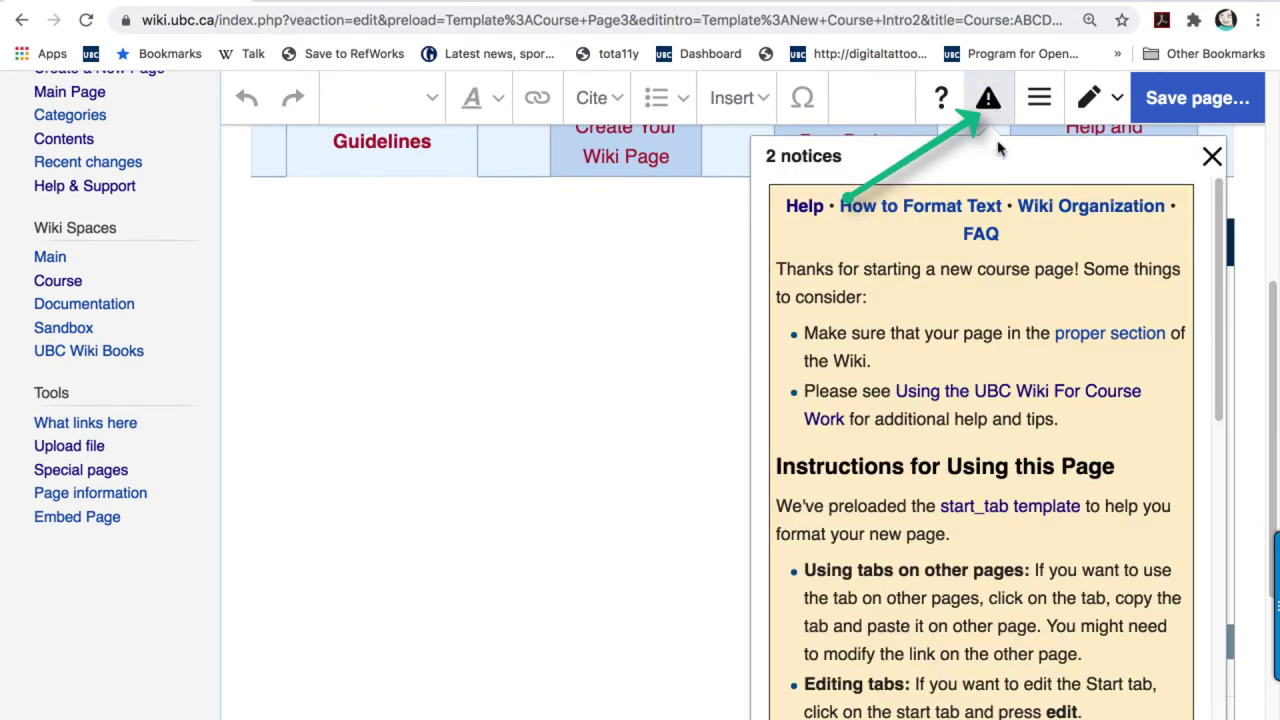
scroll(970, 482, down, 3)
scroll(970, 482, down, 2)
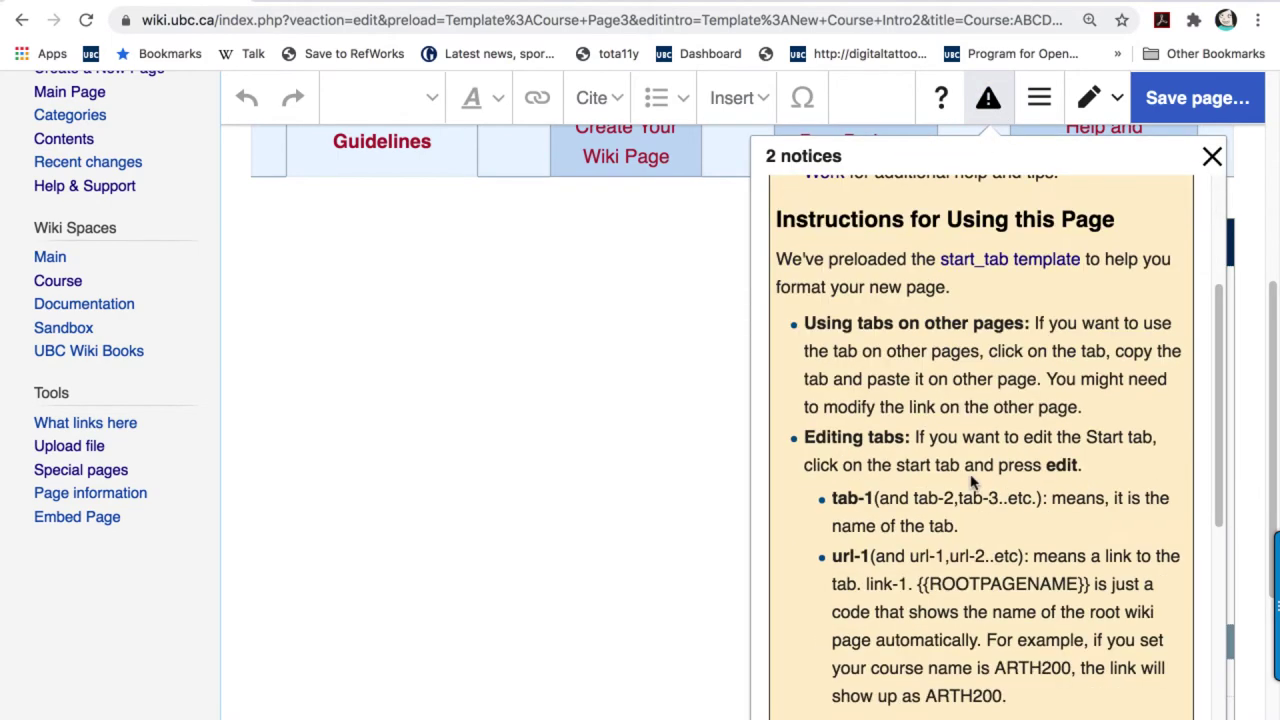
scroll(970, 482, down, 3)
scroll(974, 478, down, 1)
click(800, 528)
scroll(800, 528, down, 1)
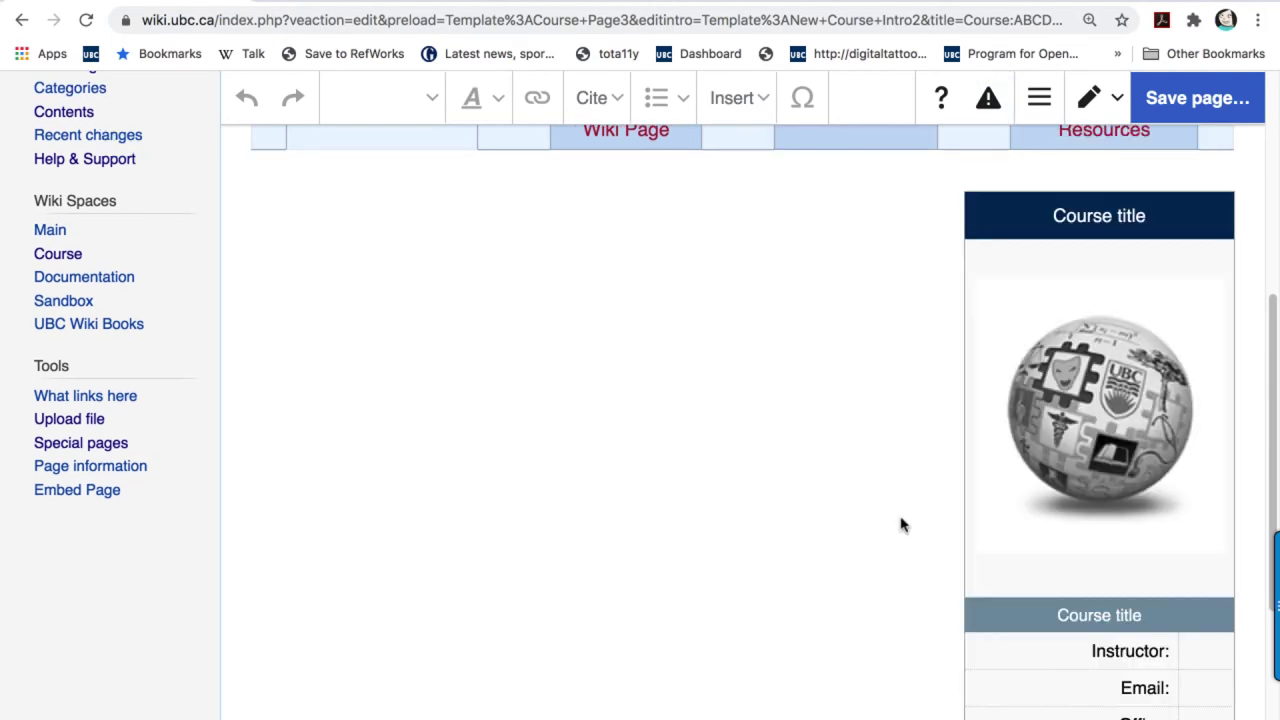
scroll(908, 528, down, 1)
scroll(908, 528, down, 1)
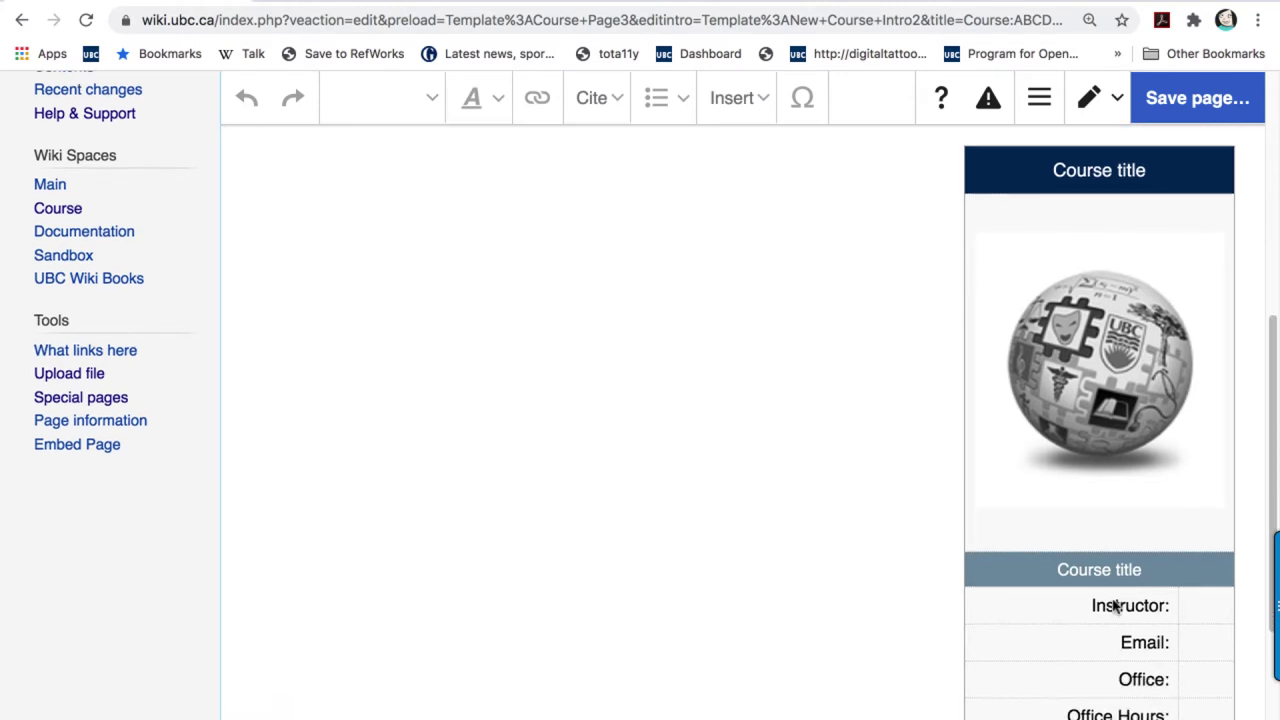
click(1182, 607)
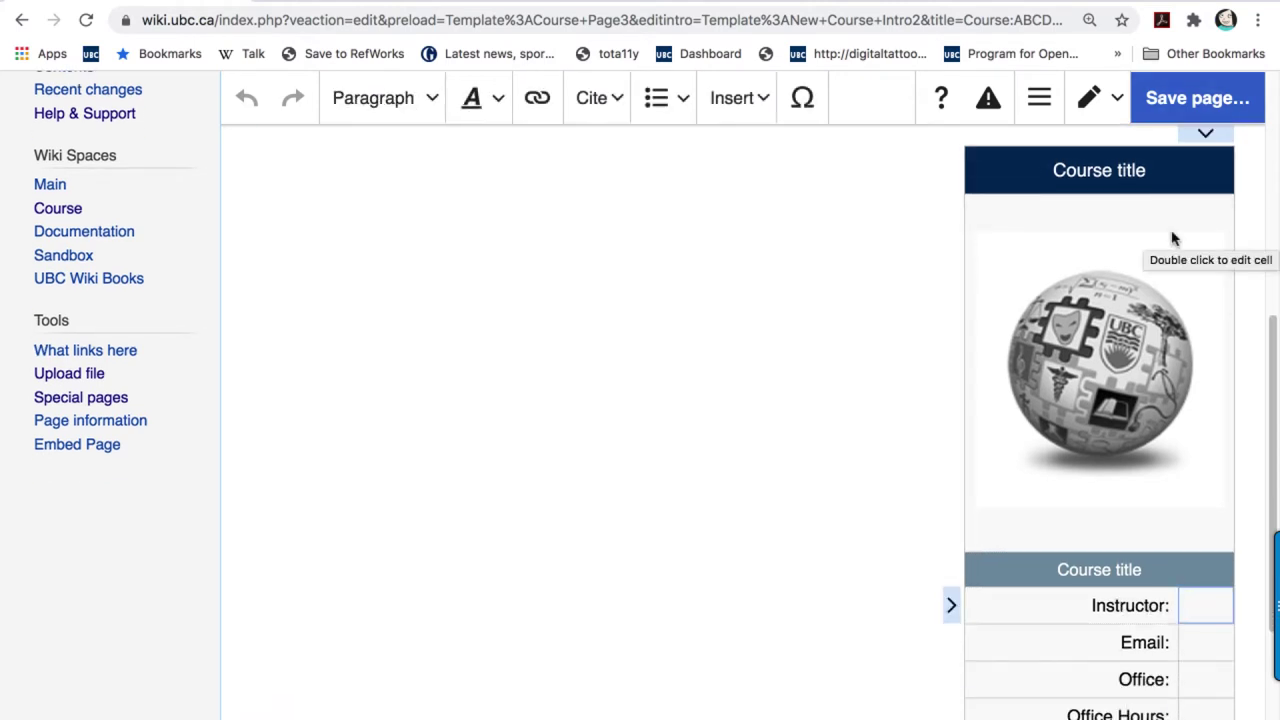
click(1111, 172)
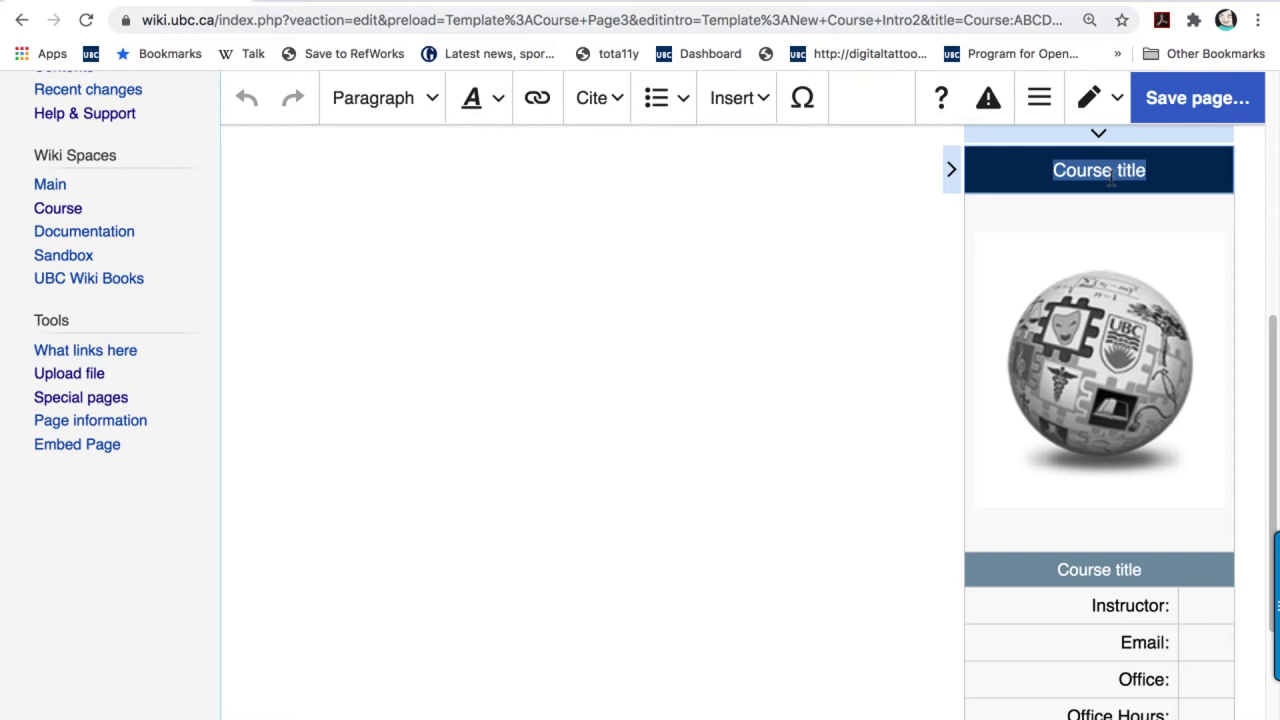
text(ABCD400)
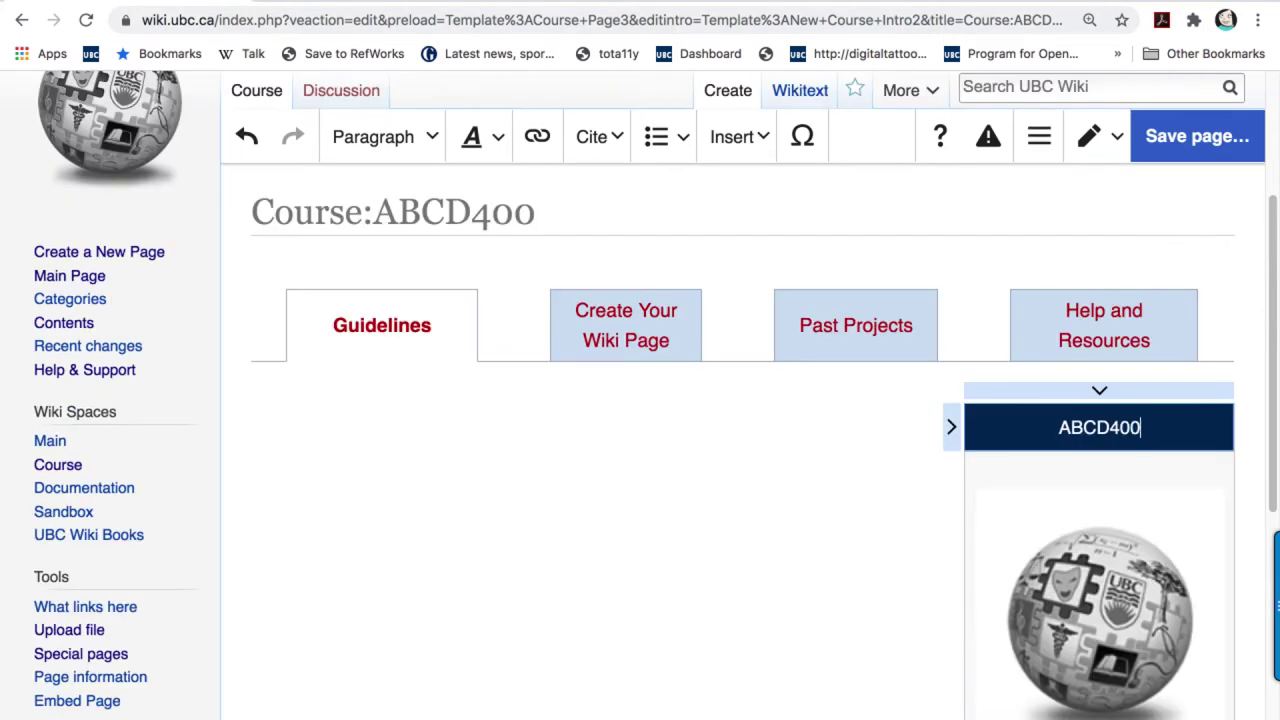
scroll(1236, 600, down, 5)
click(1200, 480)
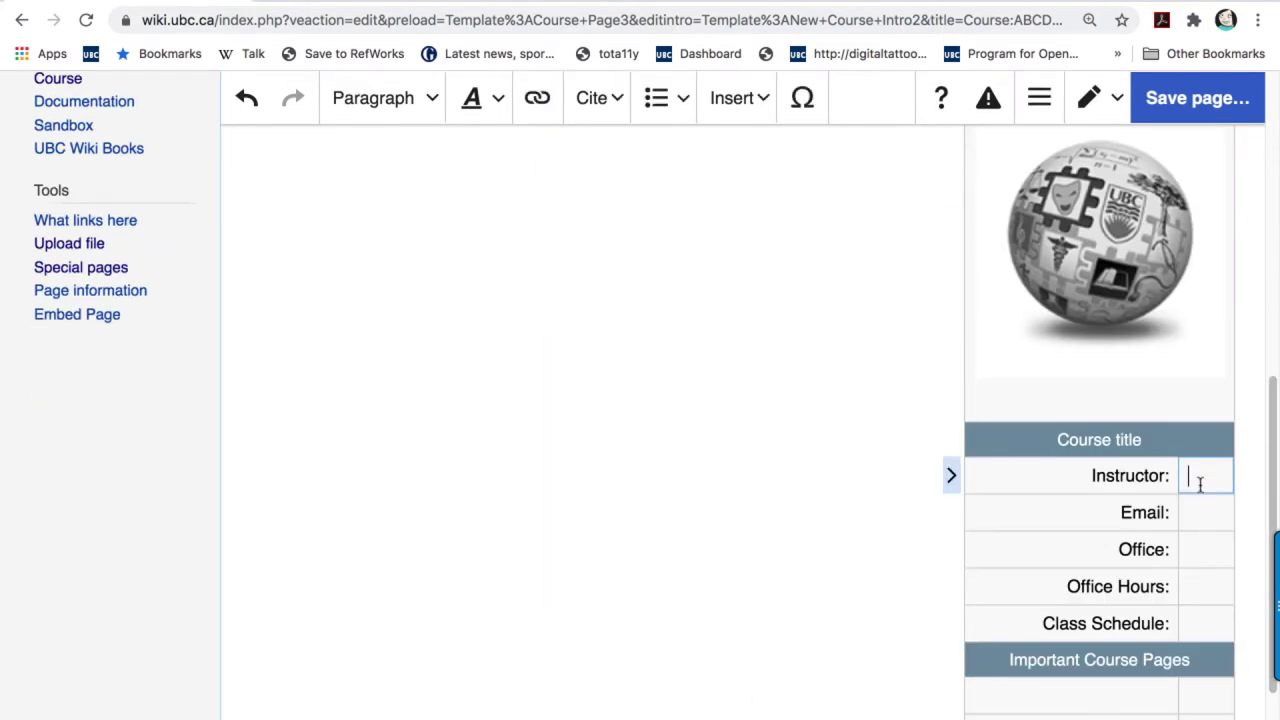
text(ABC)
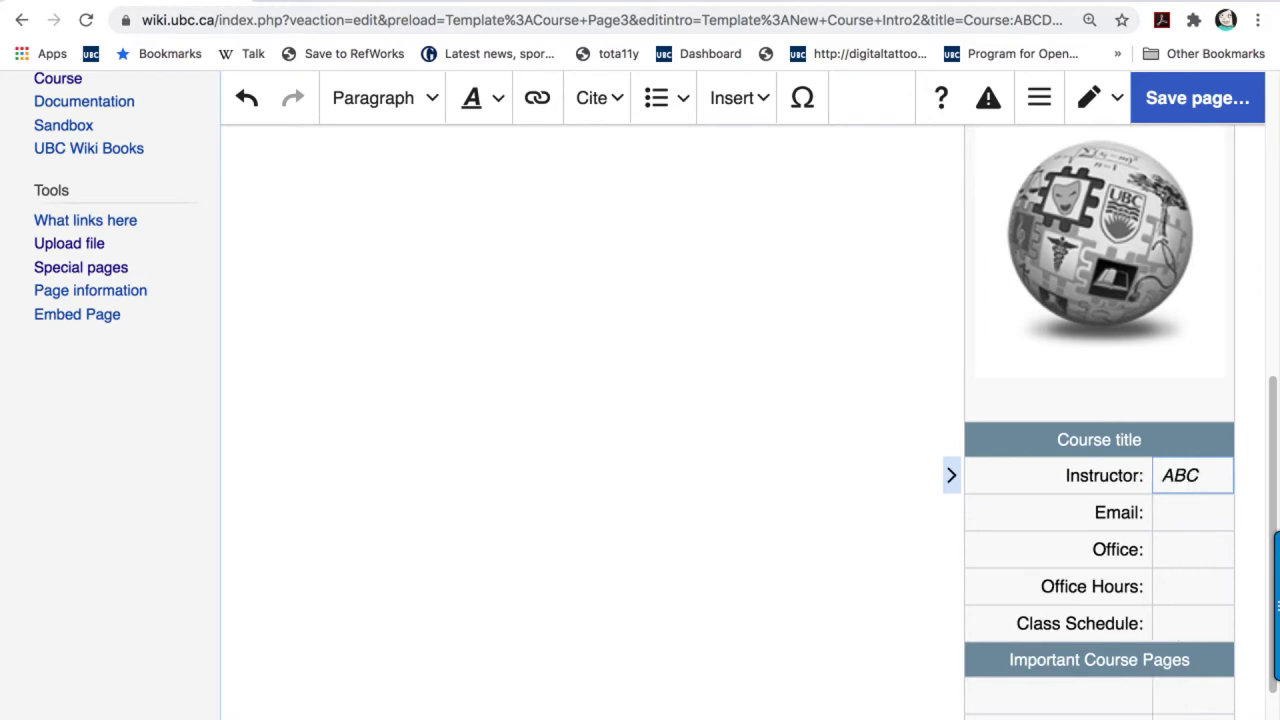
text( DE)
key(Tab)
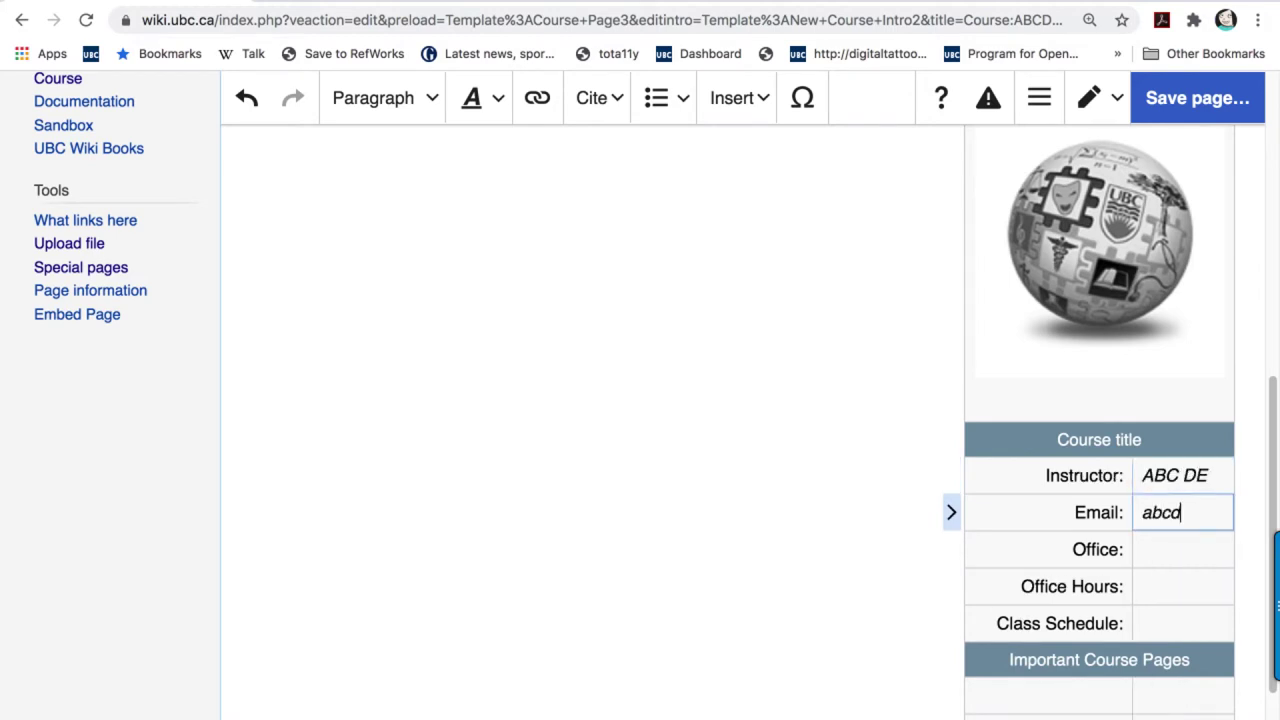
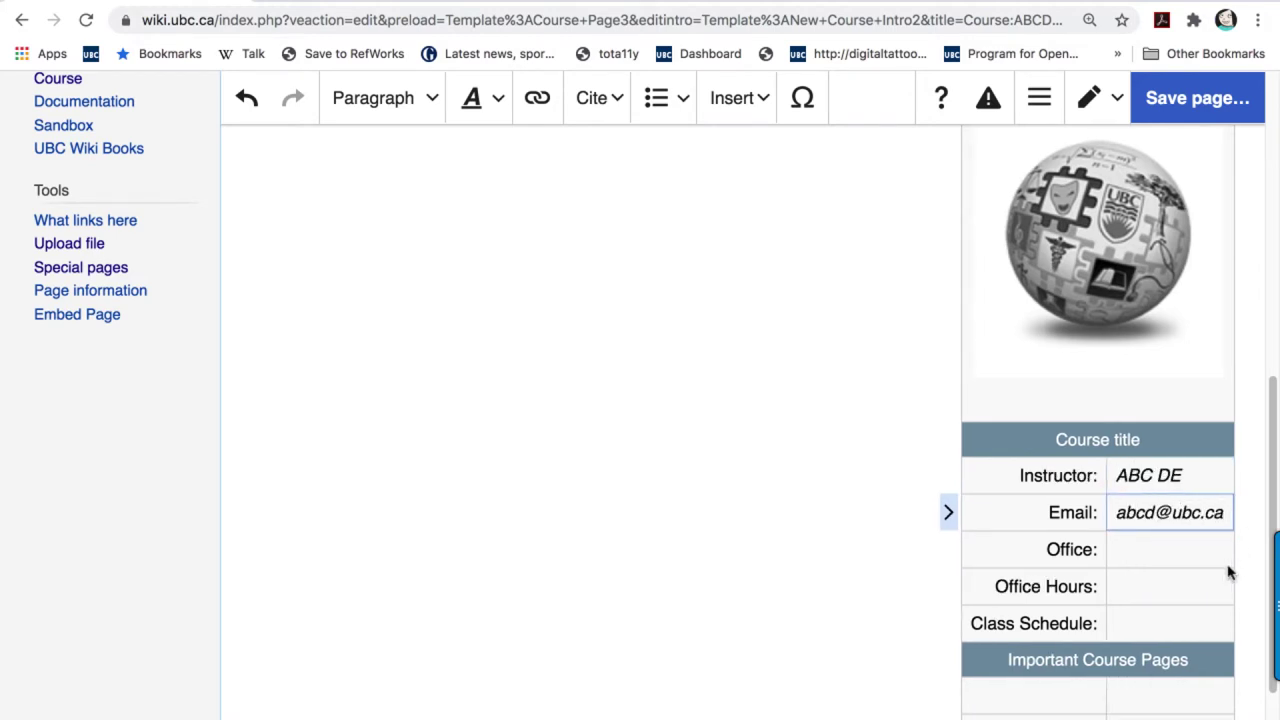
Check the first Important Course Pages row and the Course title cell, back at the top.
scroll(1210, 600, down, 1)
scroll(1194, 629, down, 1)
click(1189, 645)
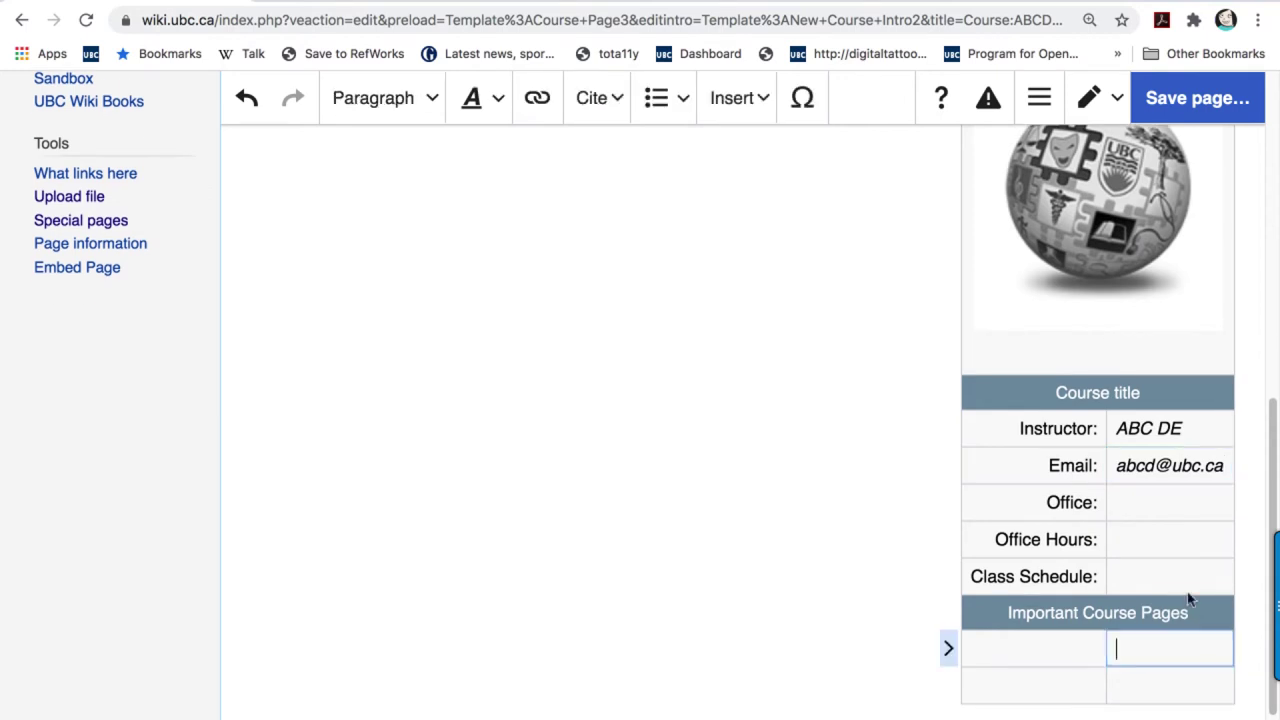
scroll(1123, 528, up, 3)
click(1114, 556)
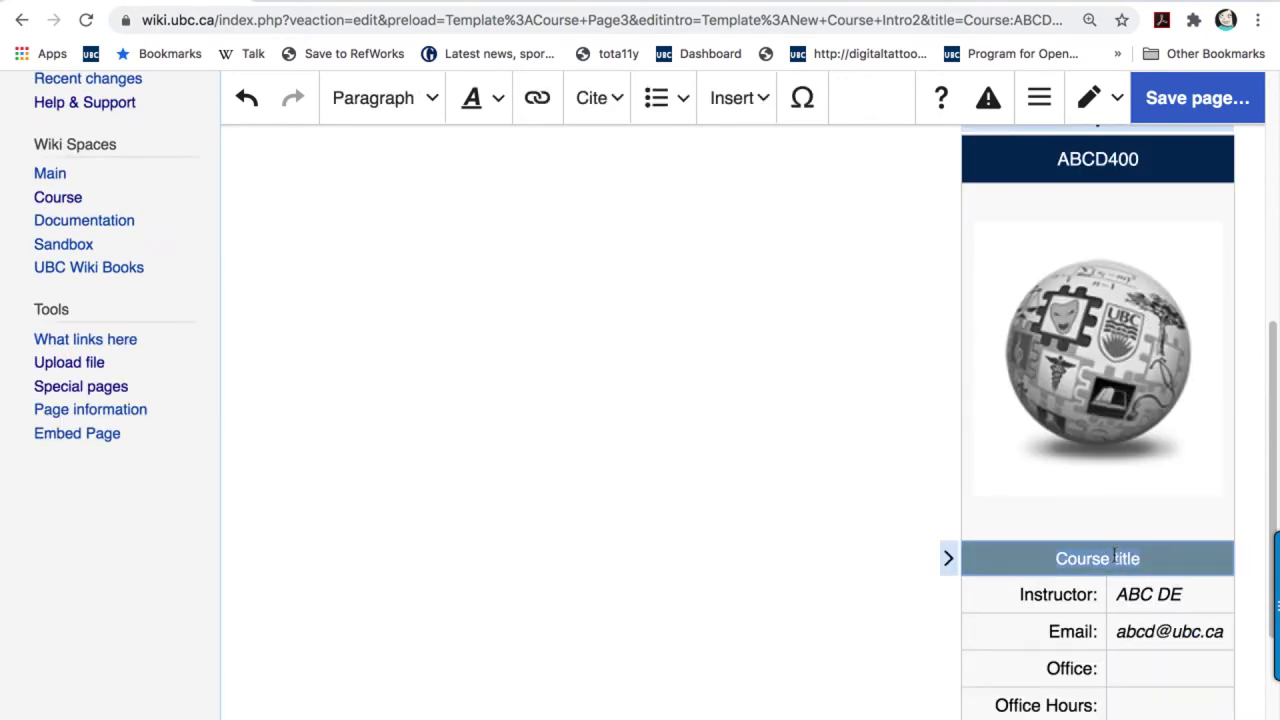
scroll(903, 514, up, 5)
Publish Course:ABCD400 and review its start tabs and ABC DE infobox.
click(1235, 147)
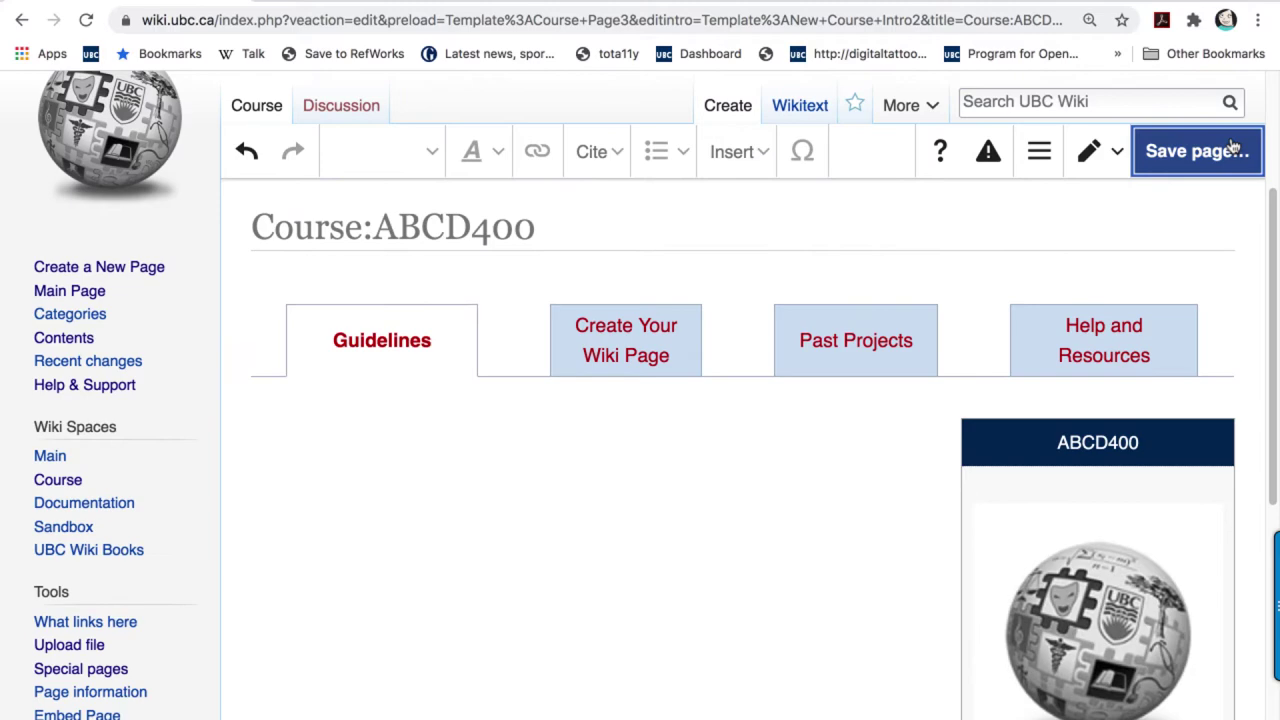
click(882, 232)
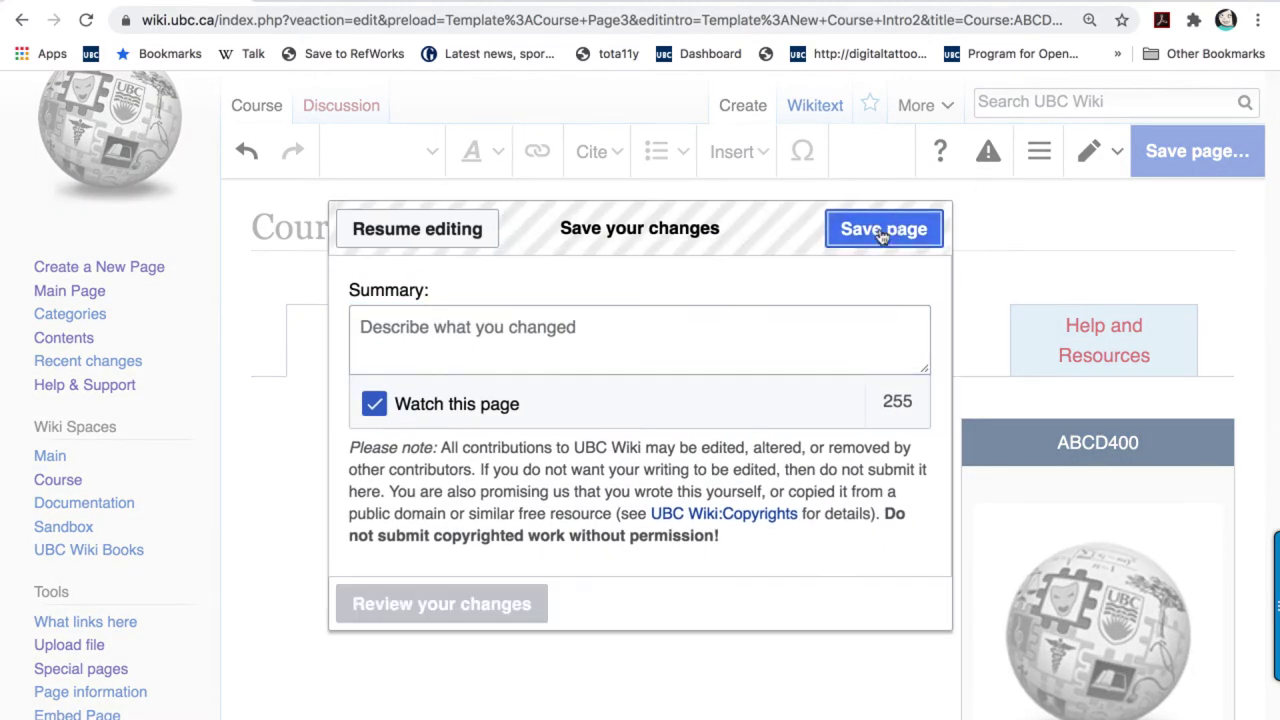
scroll(871, 545, down, 5)
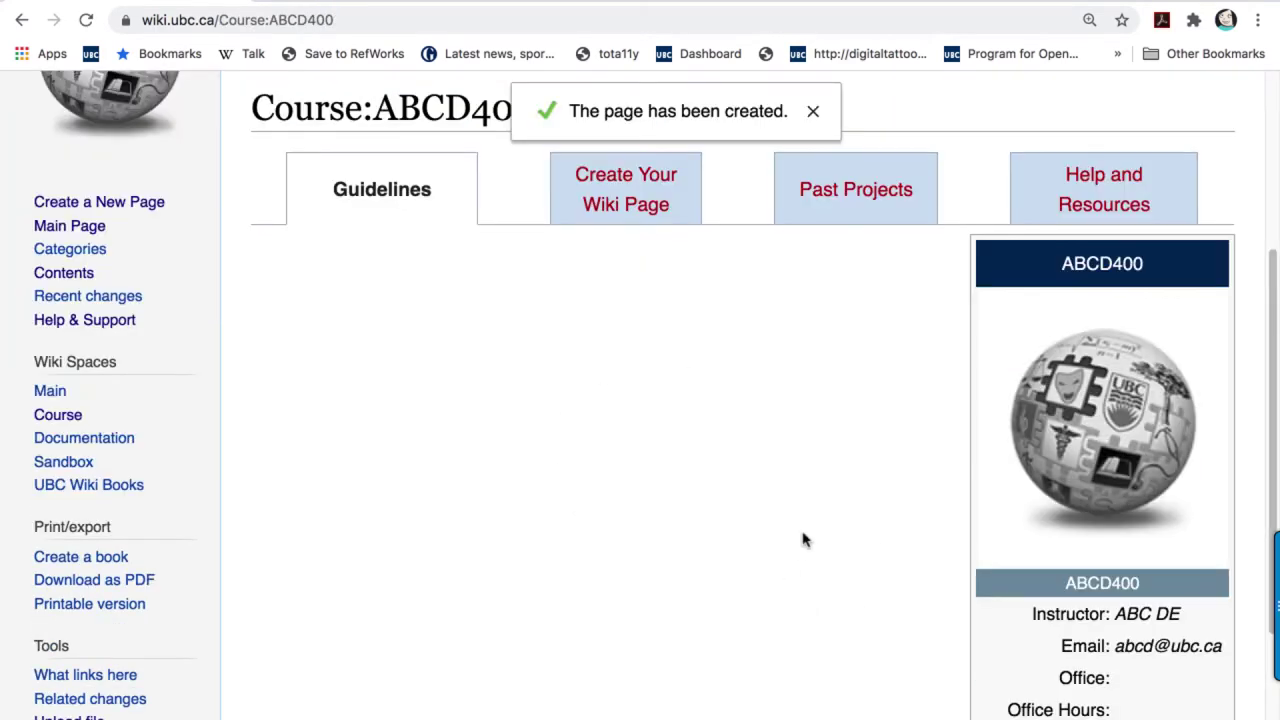
scroll(803, 540, up, 1)
scroll(803, 538, up, 1)
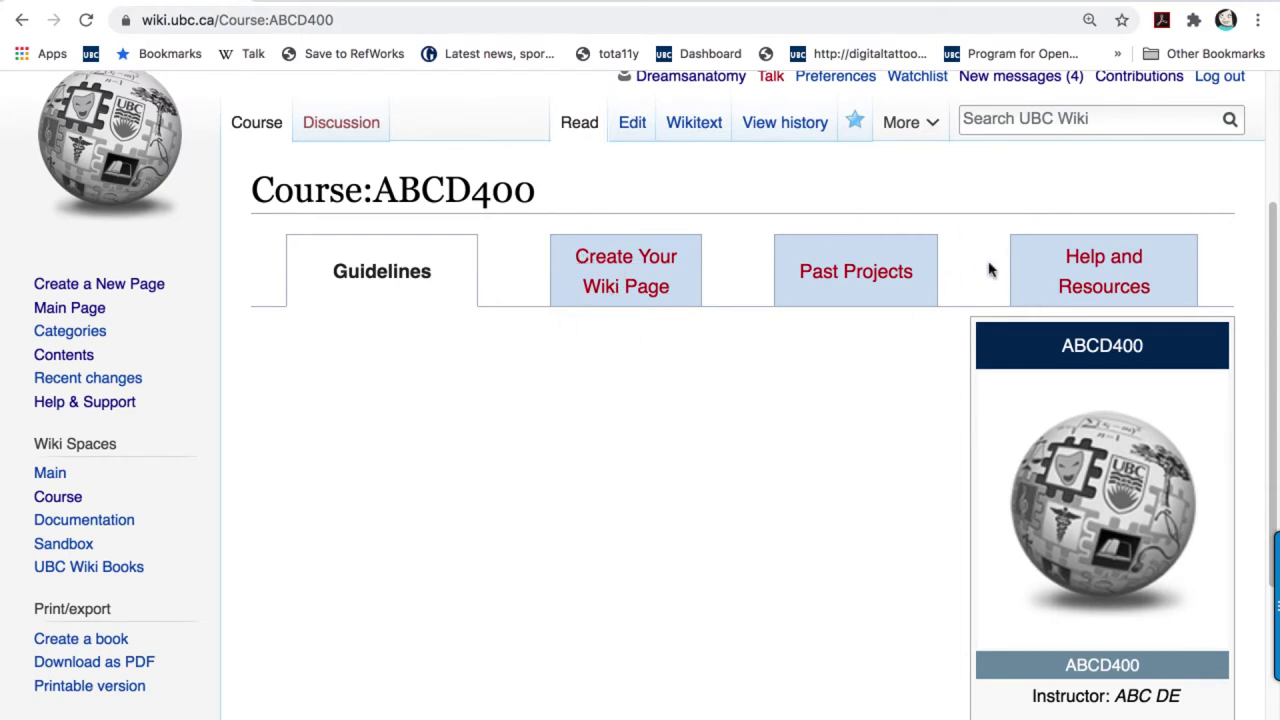
Start the Projects subpage with 'List of projects here', correcting 'proejcts' via spellcheck.
click(617, 290)
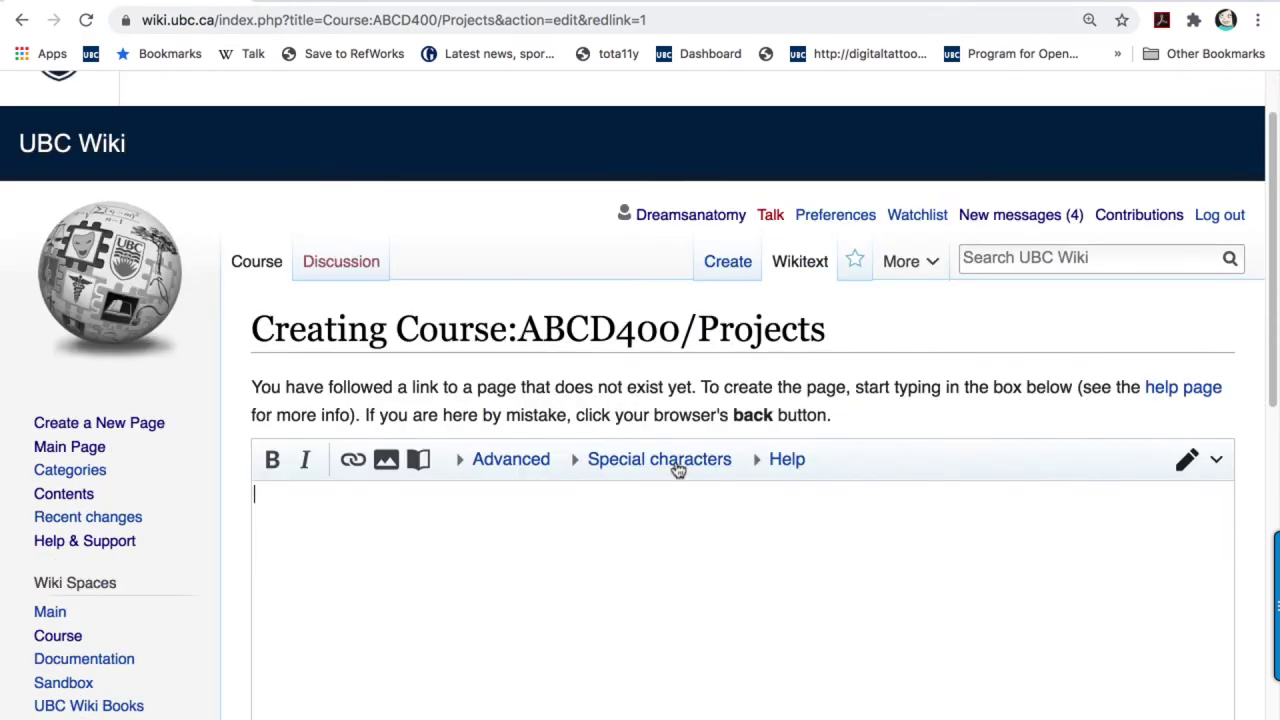
scroll(657, 543, down, 3)
scroll(657, 543, down, 2)
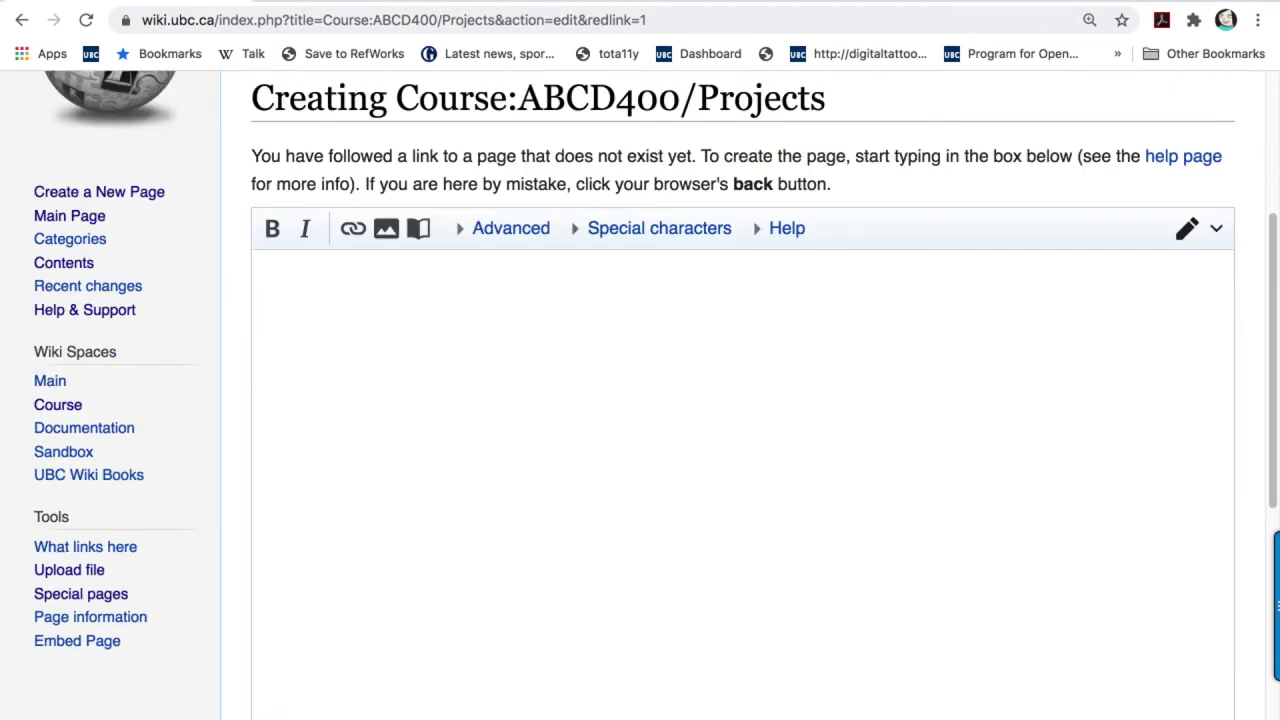
text(Listof proejcts here)
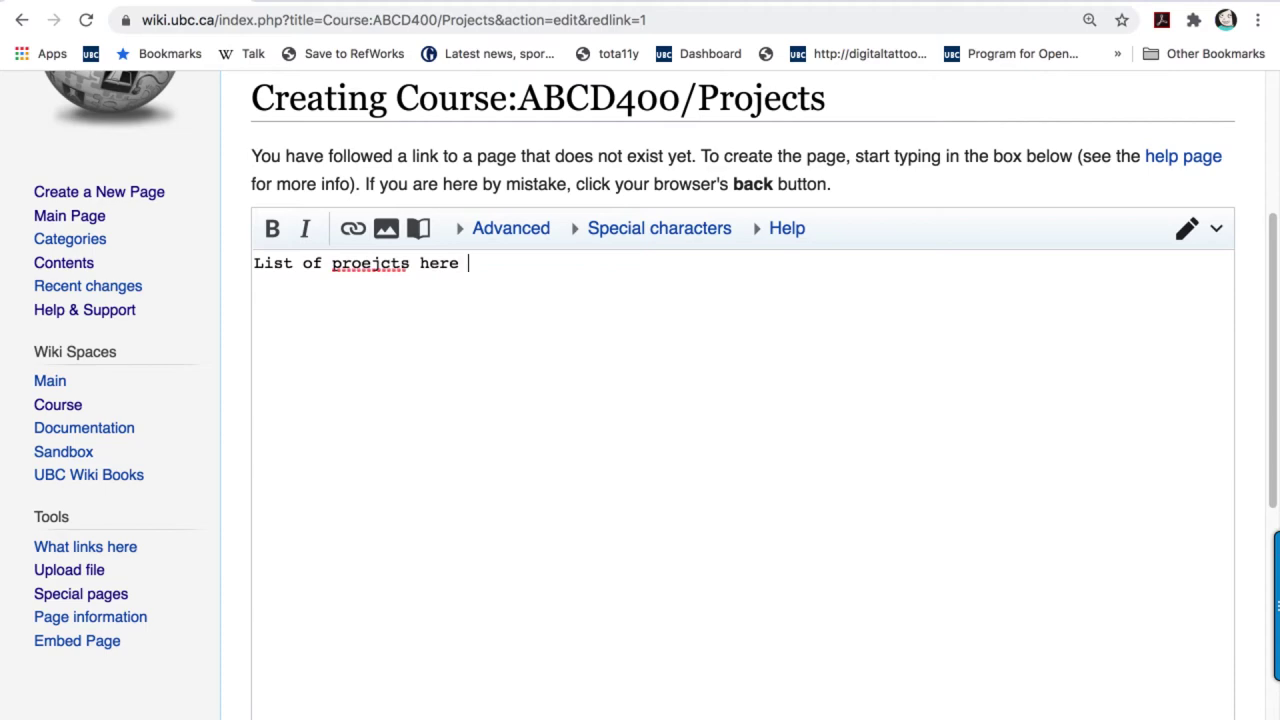
right_click(388, 264)
click(420, 277)
scroll(557, 337, down, 12)
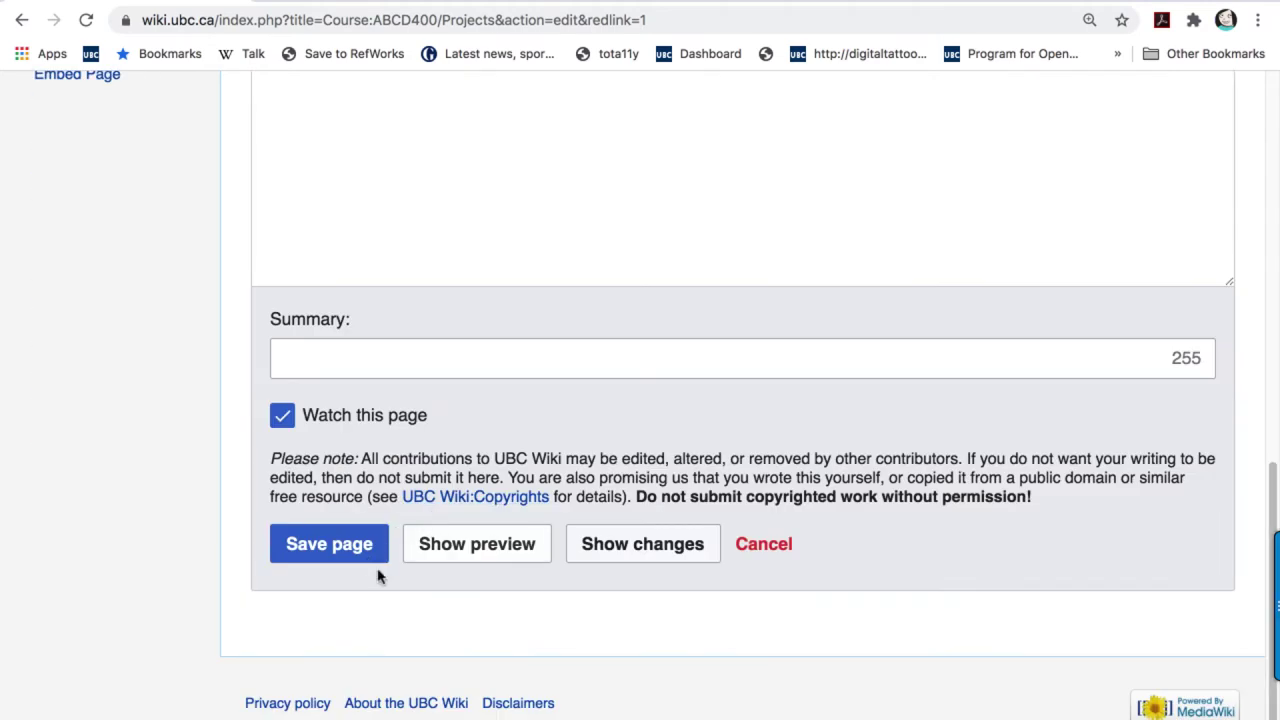
Save the Projects subpage and return to Course:ABCD400.
click(366, 558)
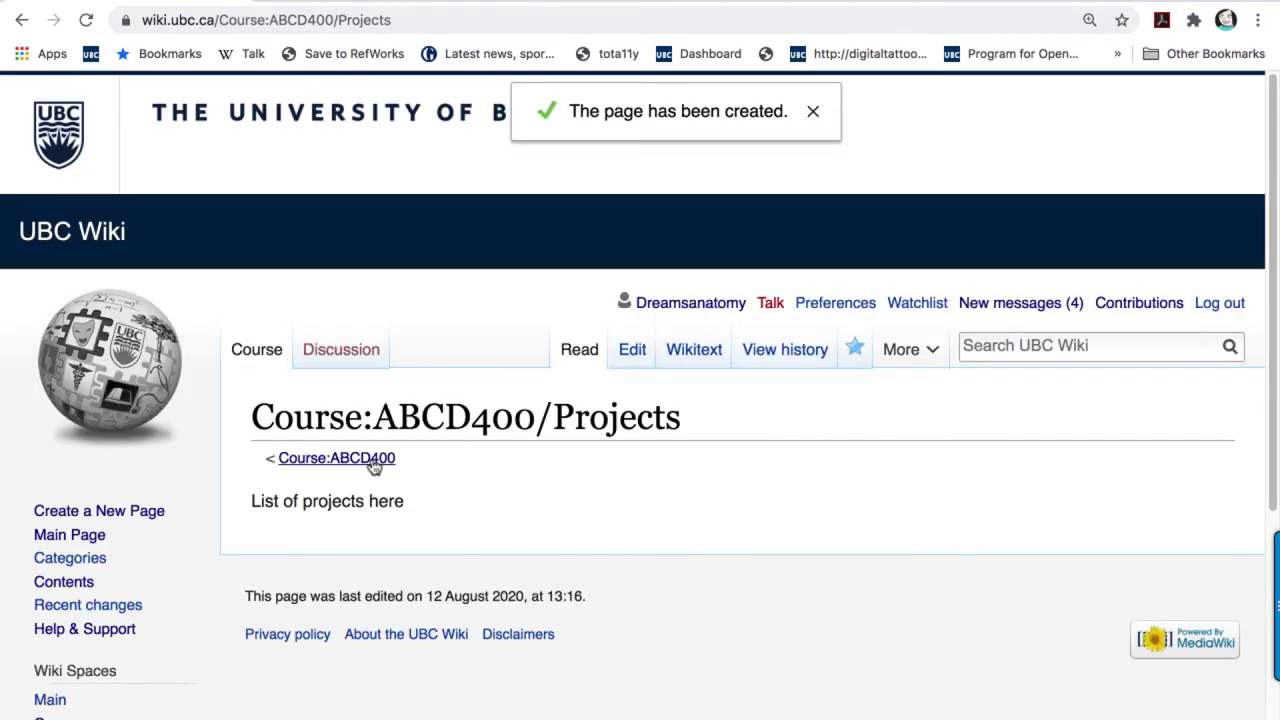
click(340, 458)
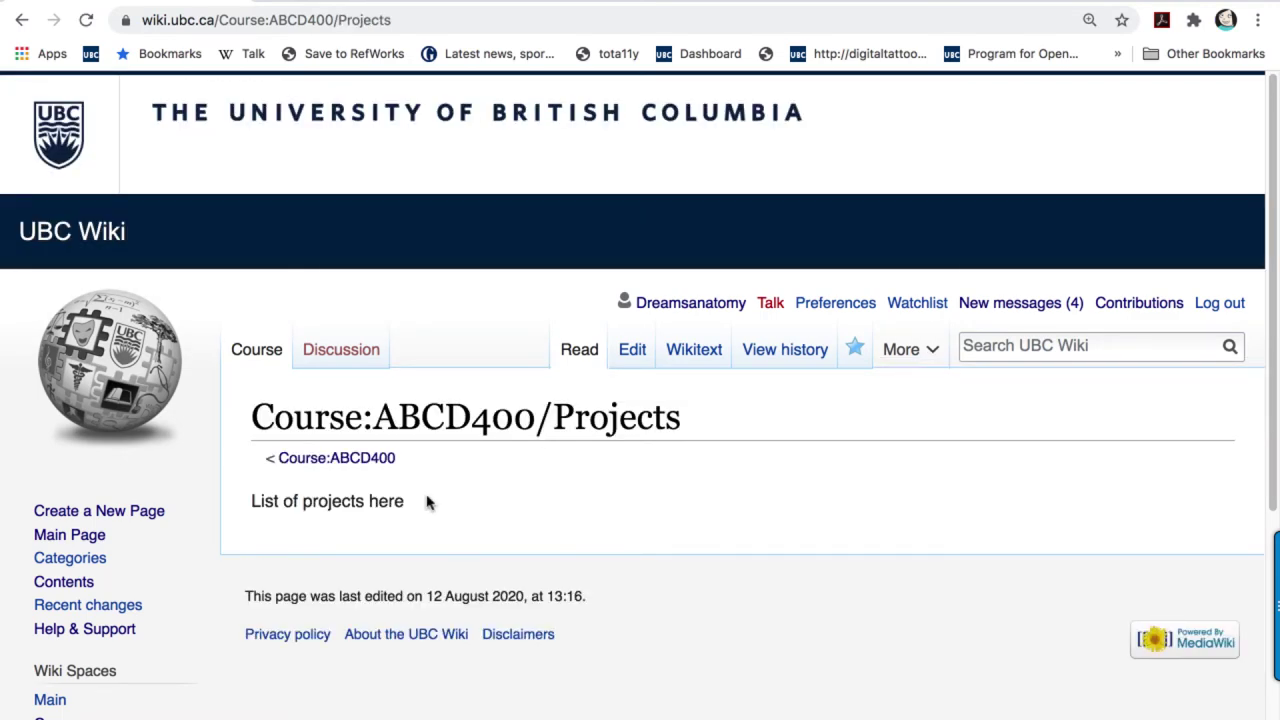
click(390, 461)
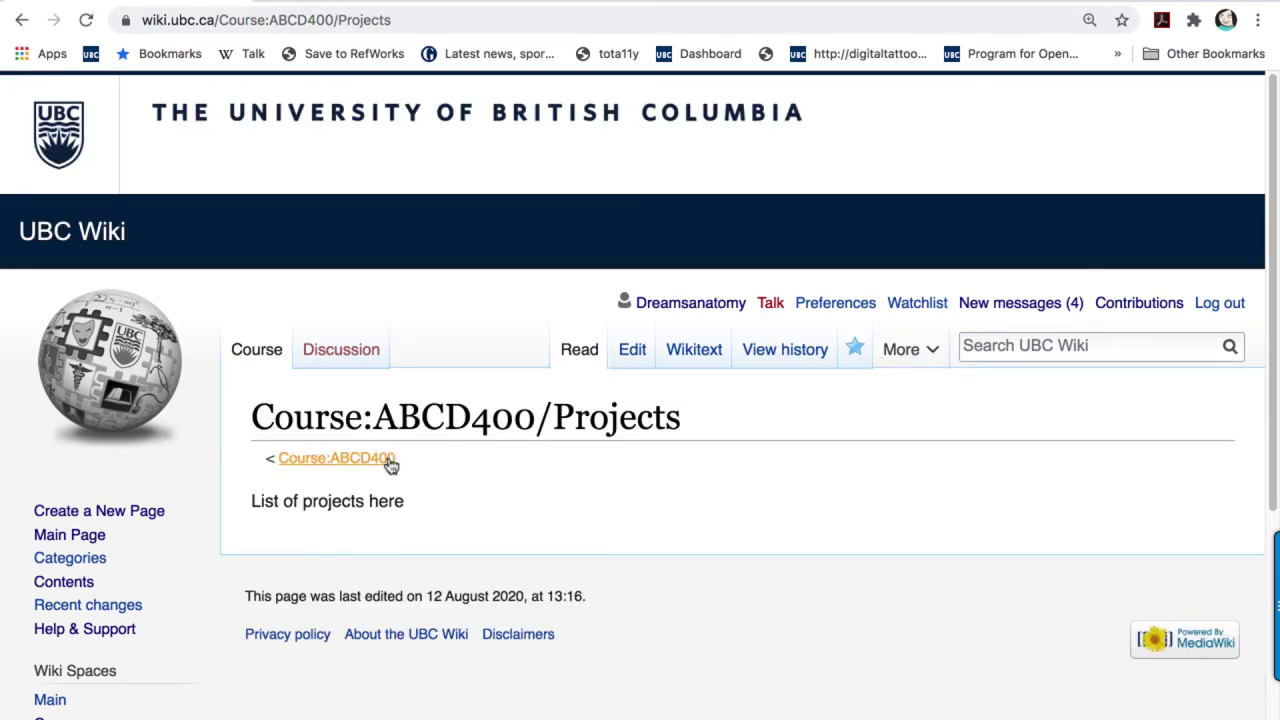
scroll(610, 550, down, 3)
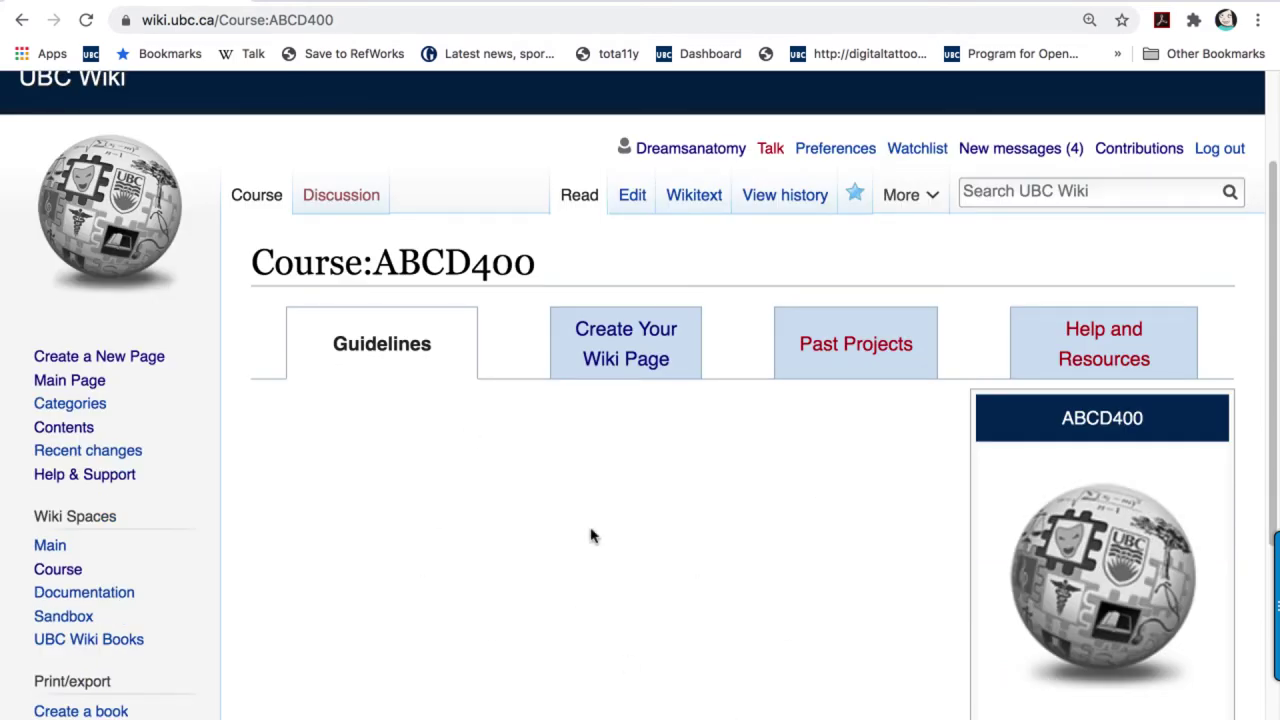
Copy Course:ABCD400's start tab row into the Projects subpage and save it.
click(630, 198)
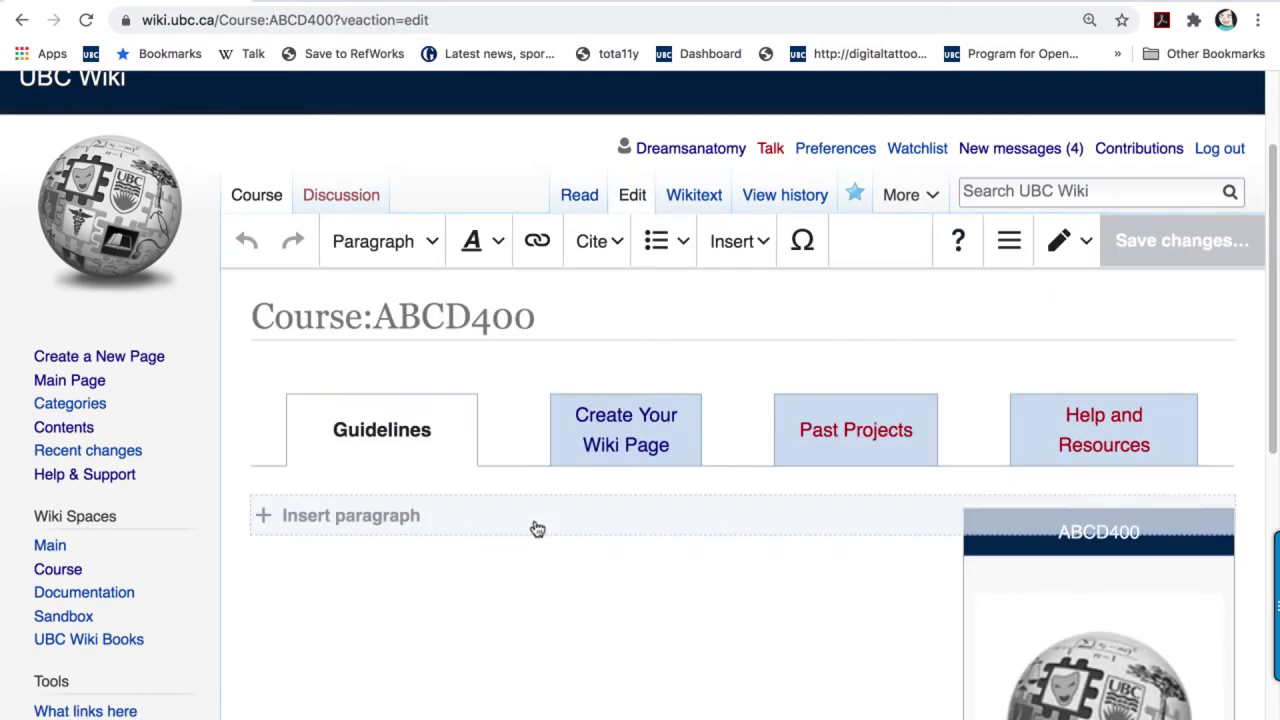
click(487, 428)
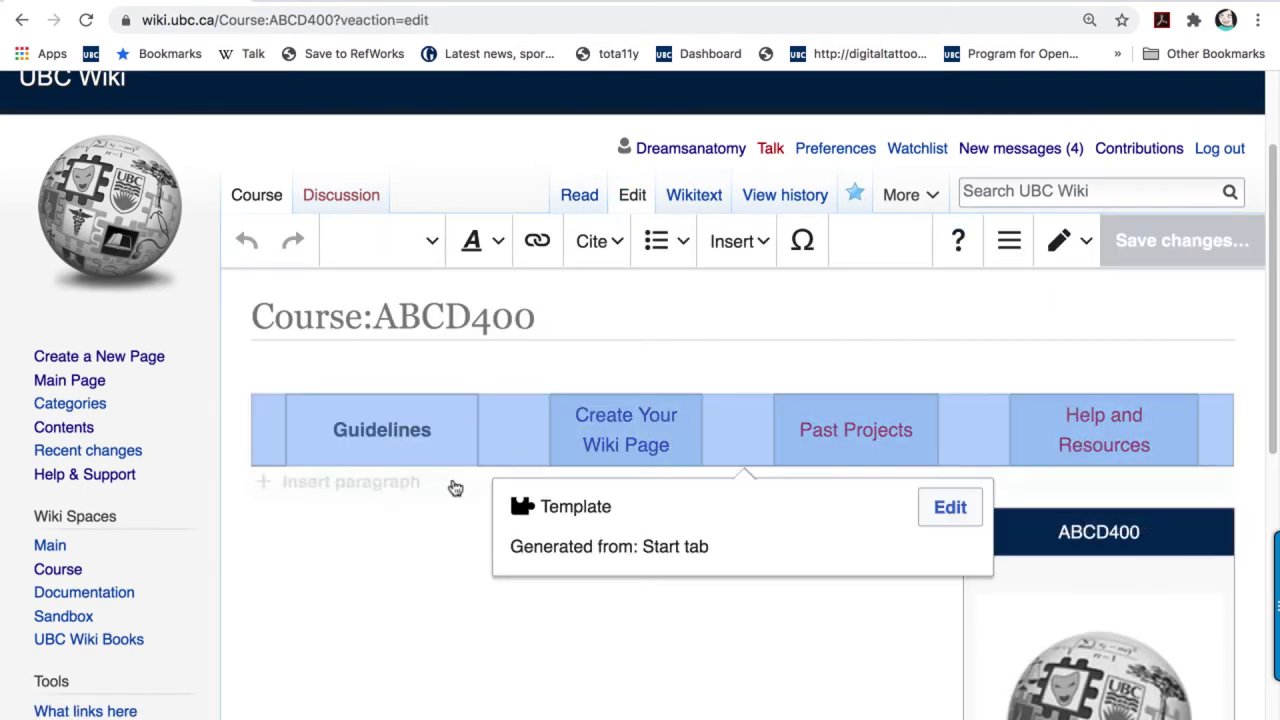
key(Escape)
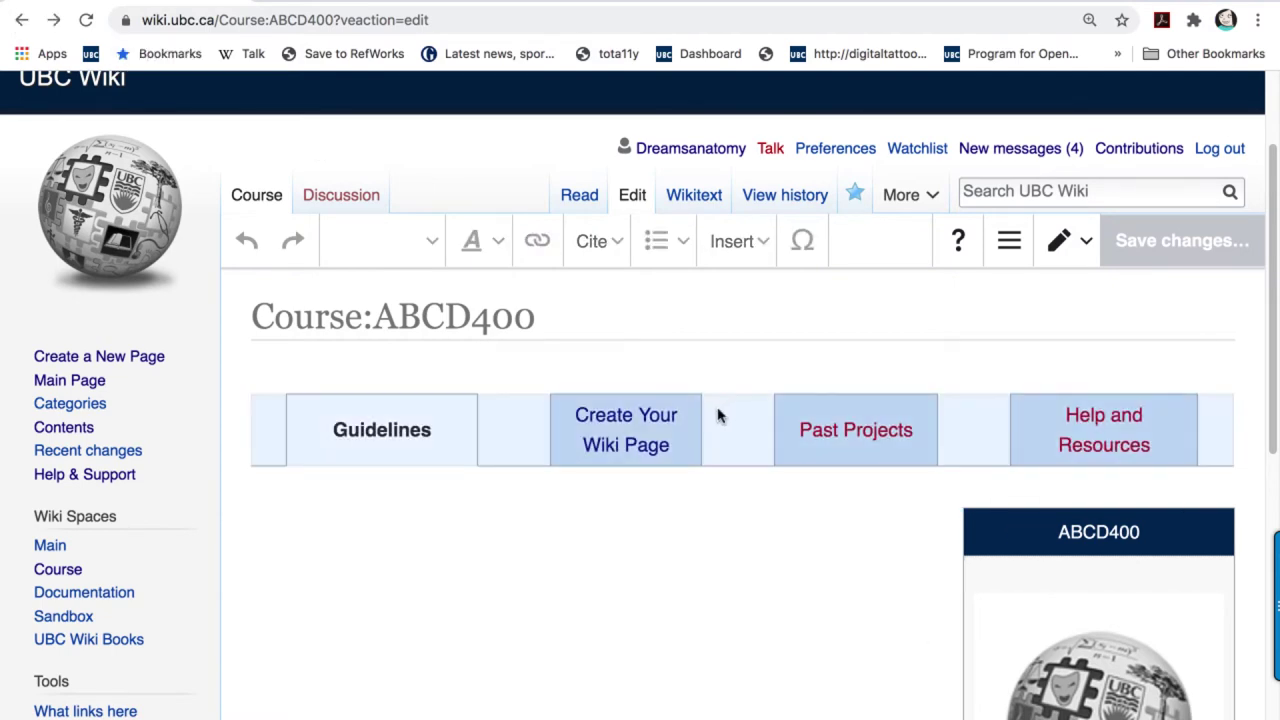
click(21, 20)
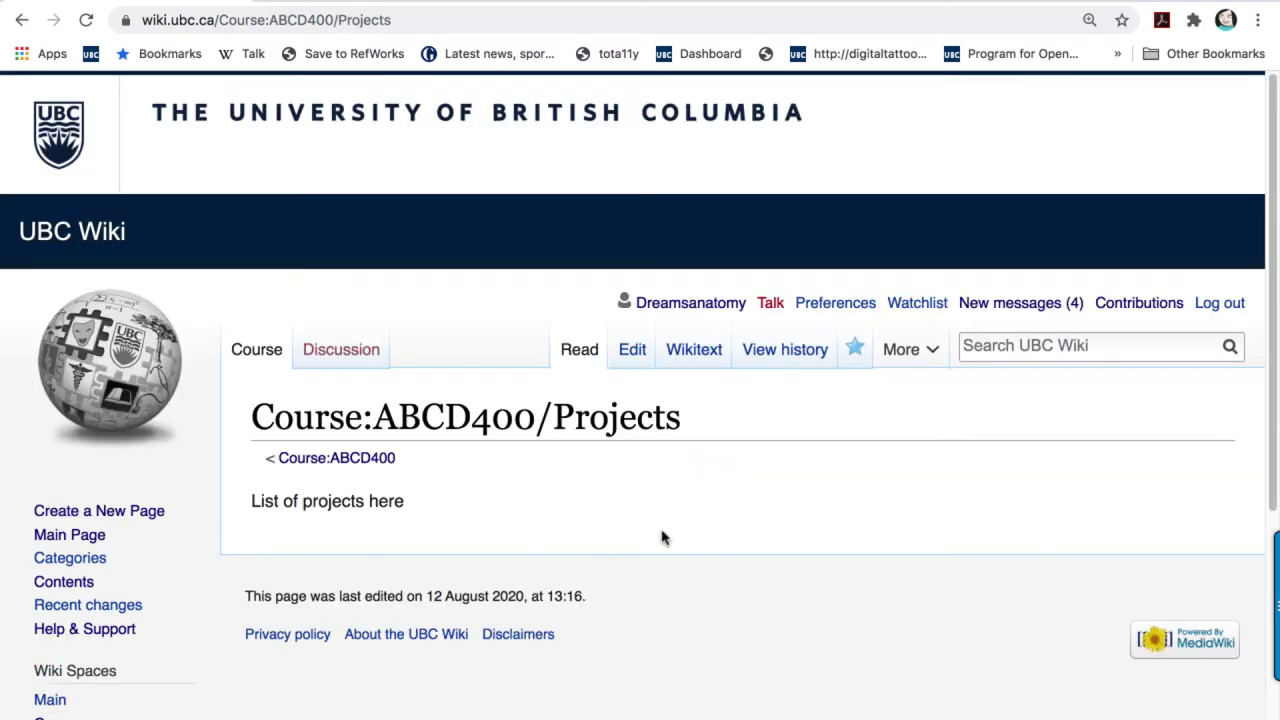
click(638, 349)
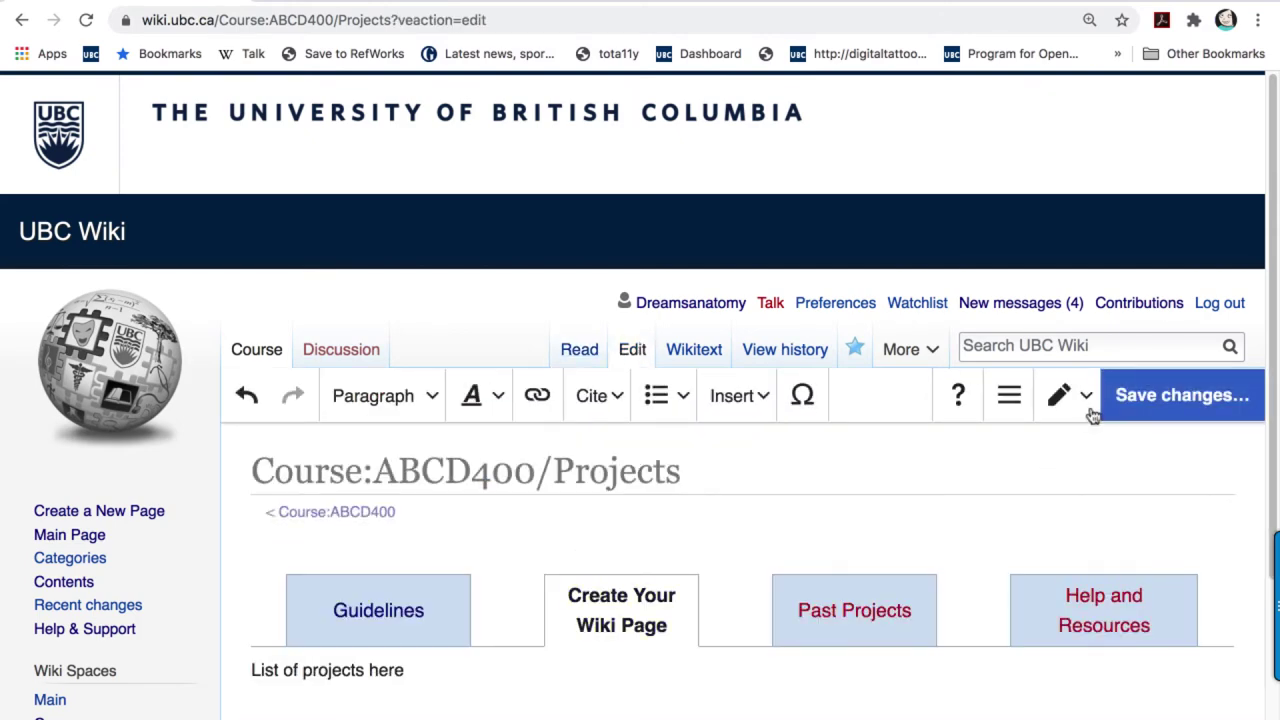
click(1182, 396)
click(862, 222)
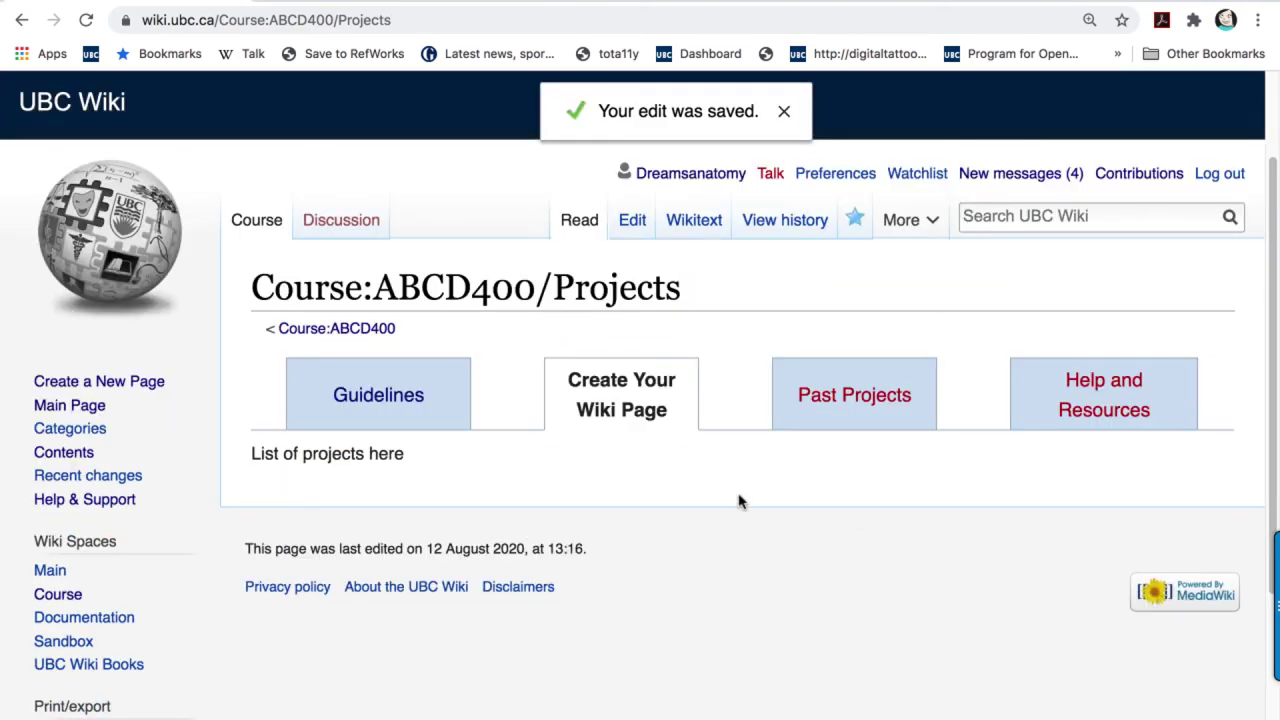
In the main page's start tab template, rename the Guidelines tab to Overview.
click(378, 396)
scroll(788, 645, up, 2)
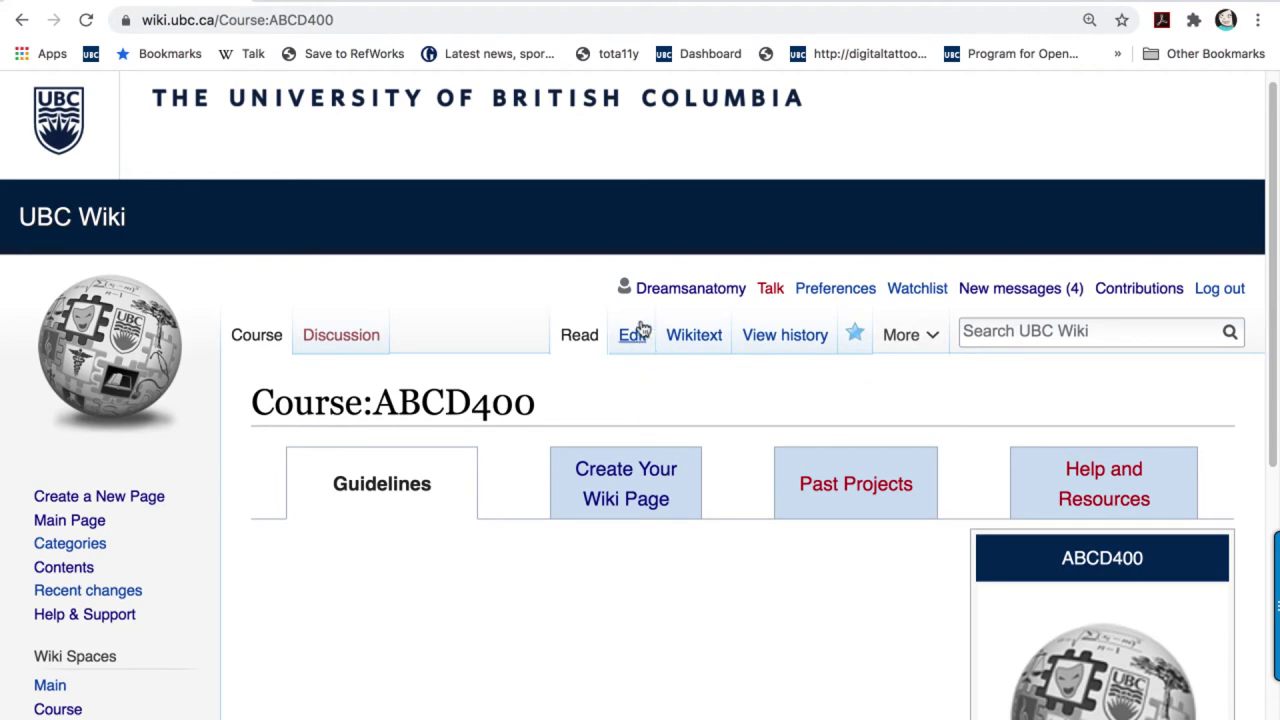
click(642, 332)
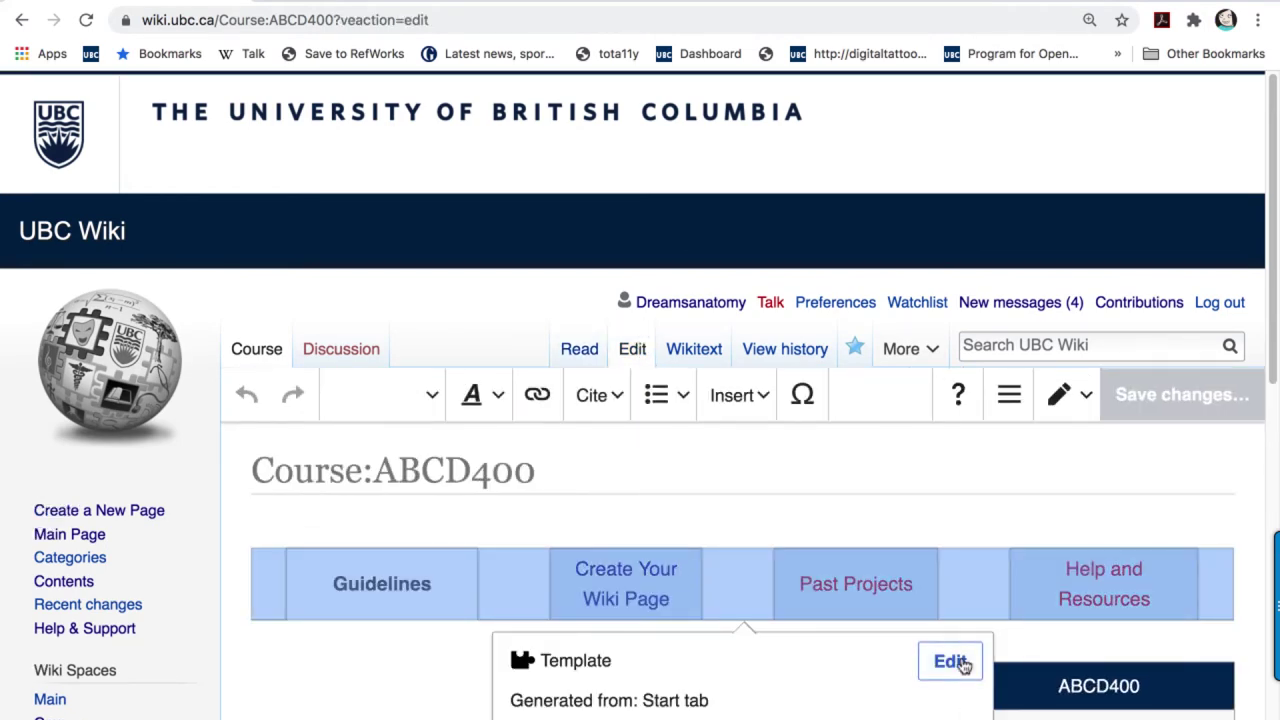
click(950, 662)
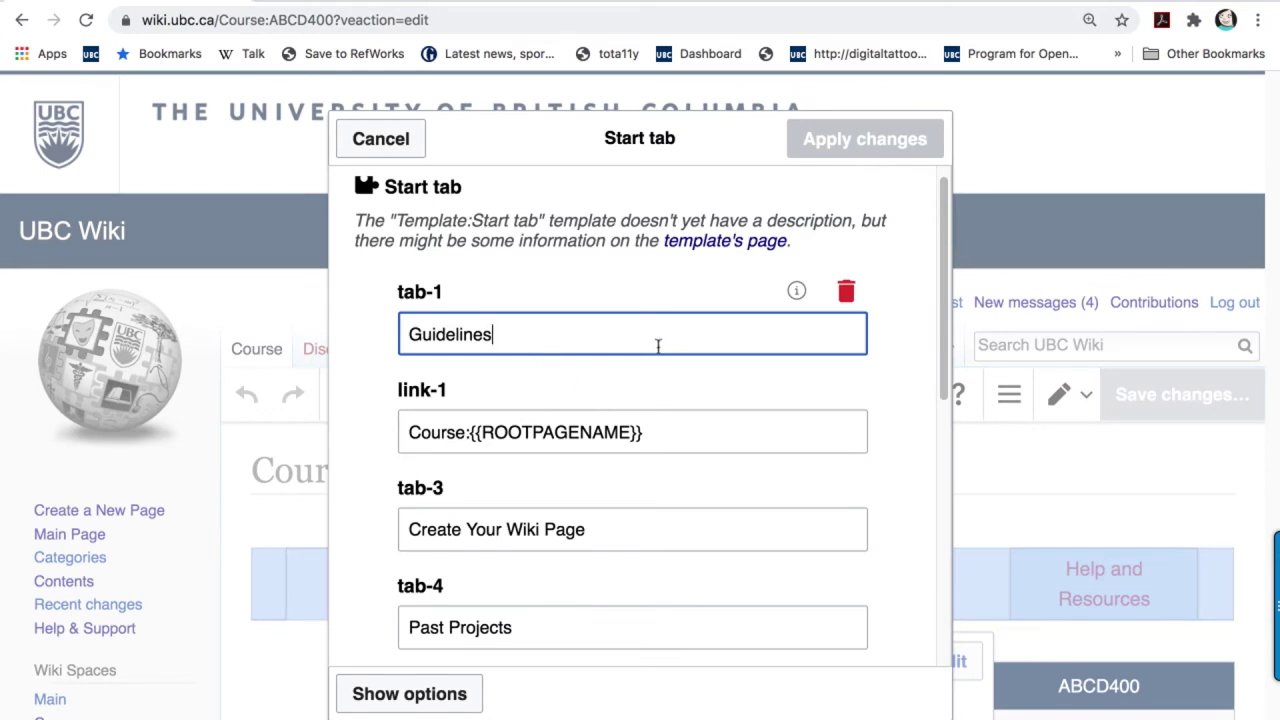
scroll(658, 346, down, 1)
scroll(643, 366, down, 1)
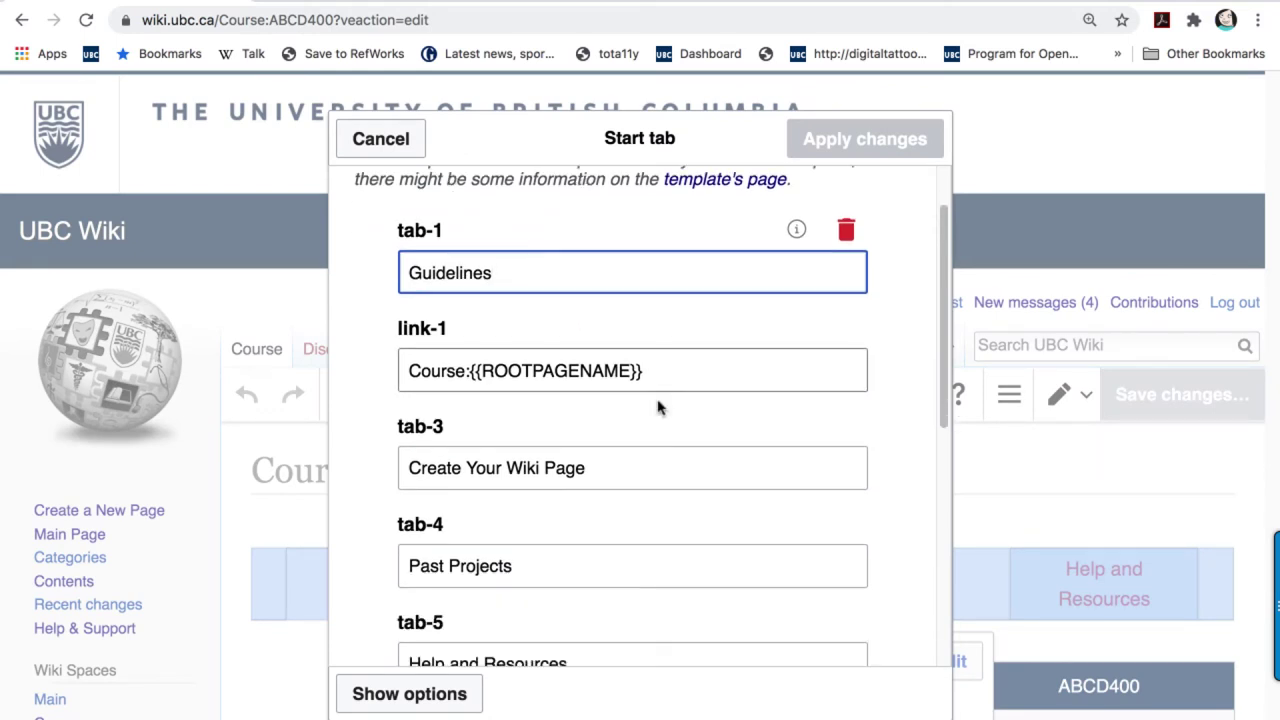
double_click(476, 281)
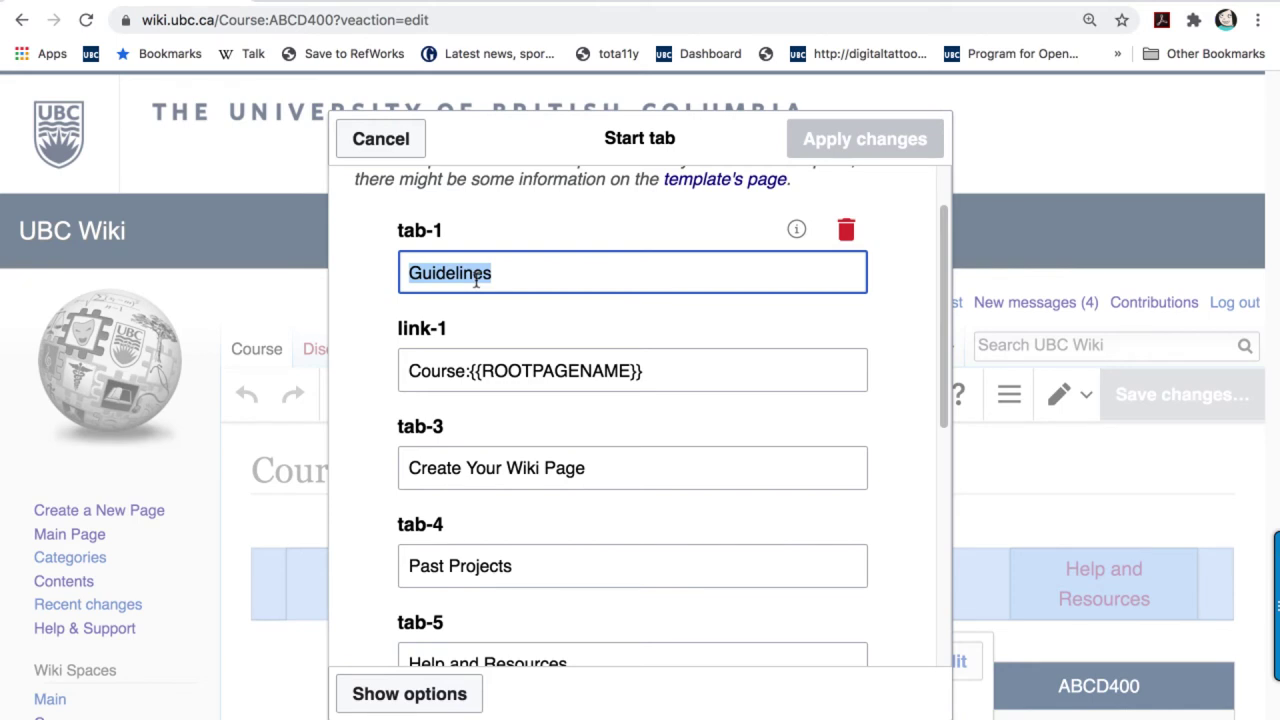
text(Ove)
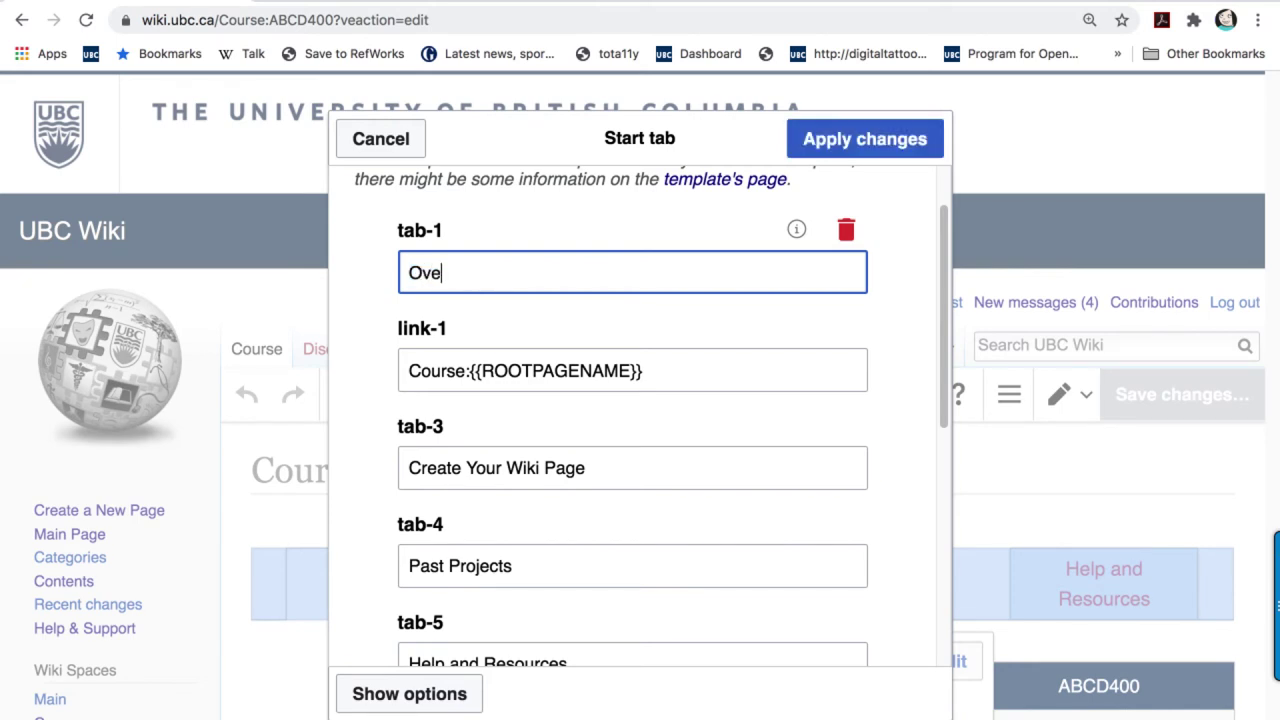
text(rview)
scroll(443, 316, down, 1)
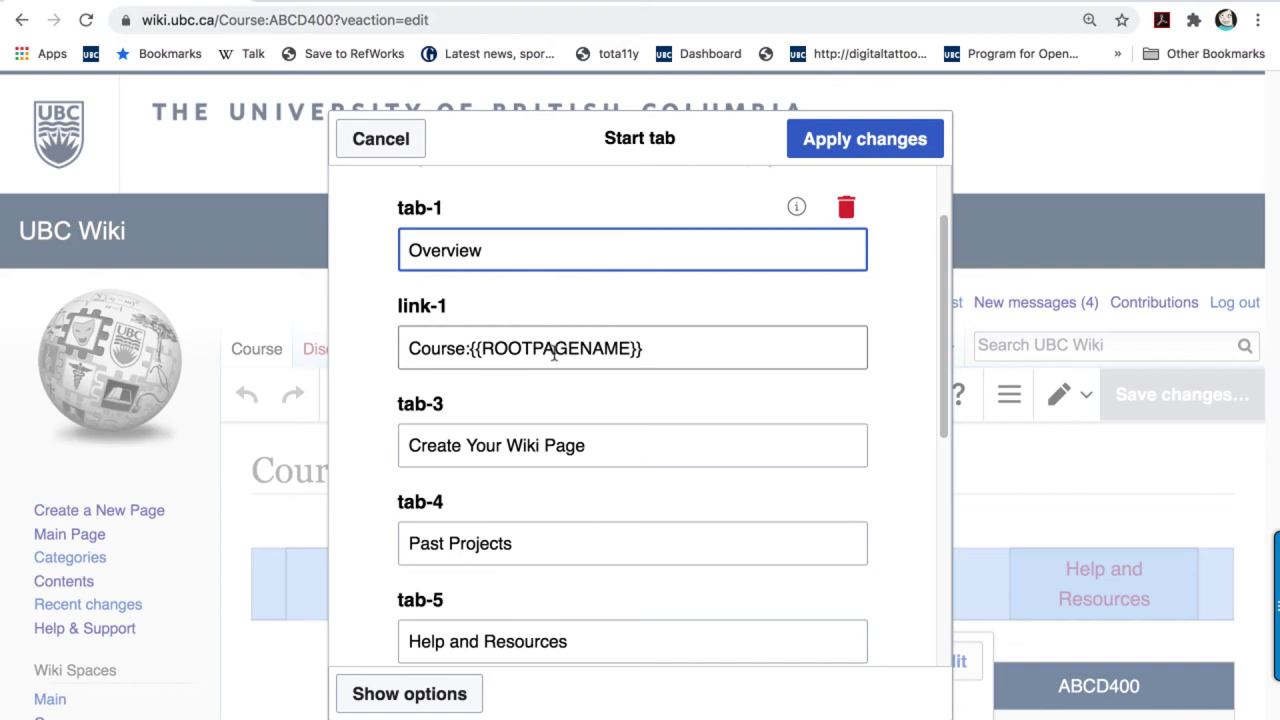
Delete the Past Projects tab-4 label and link-4 parameters from the template.
scroll(553, 352, up, 1)
scroll(590, 427, down, 3)
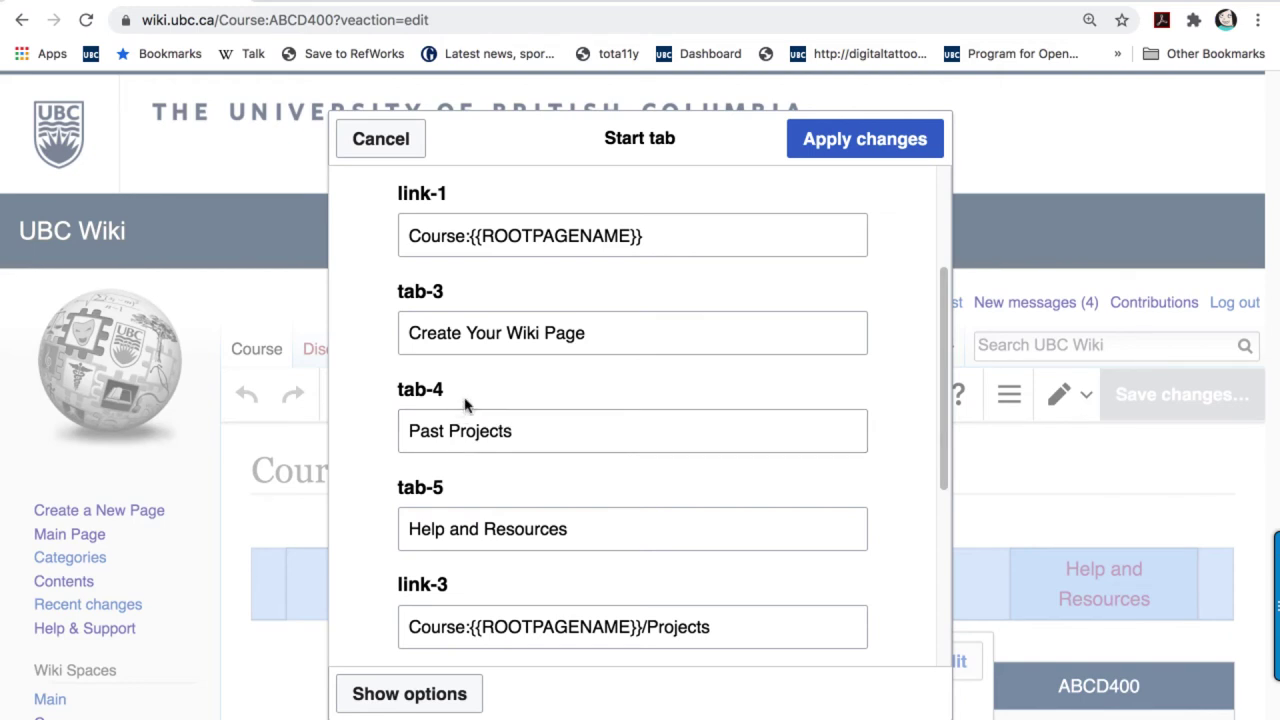
click(545, 430)
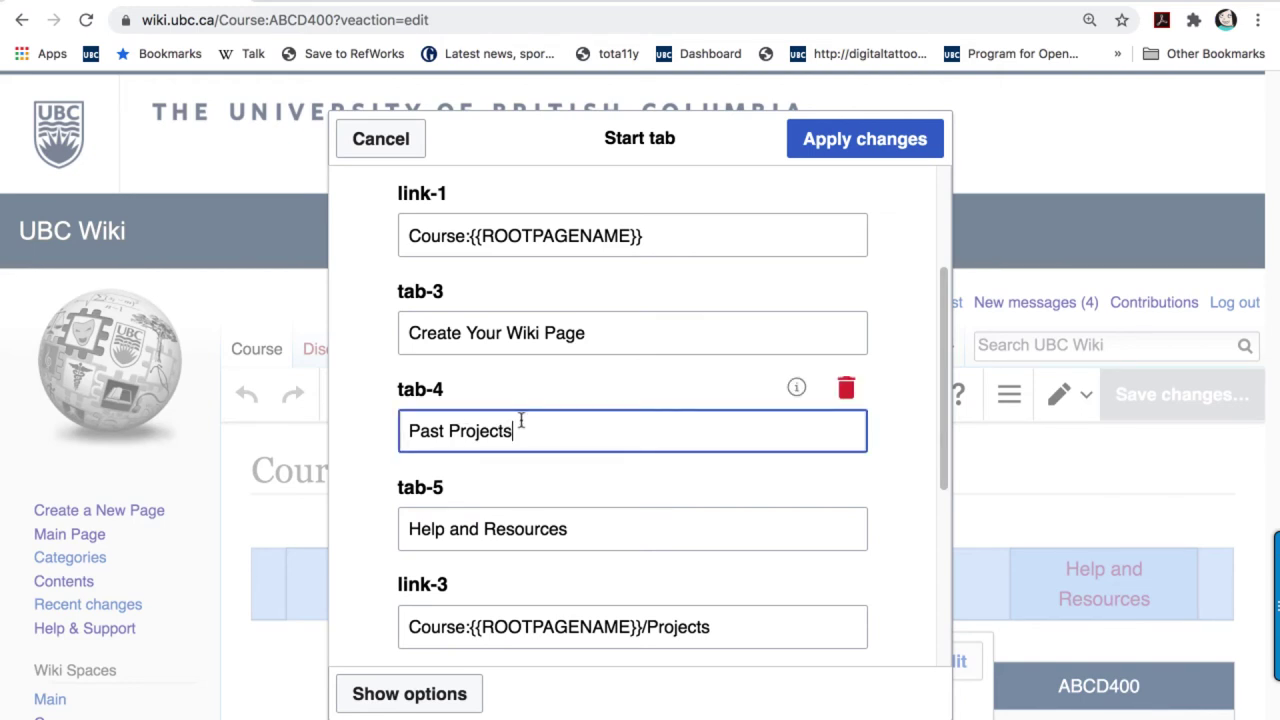
click(847, 392)
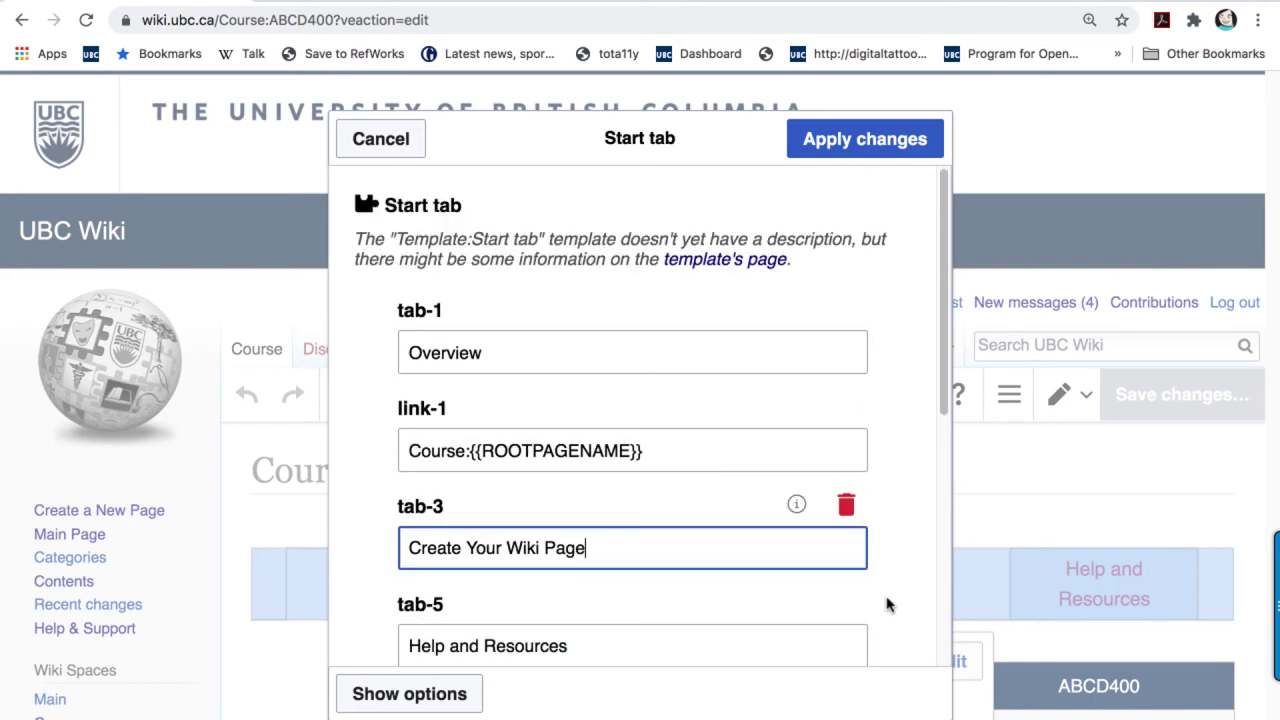
scroll(887, 604, down, 3)
scroll(887, 604, down, 2)
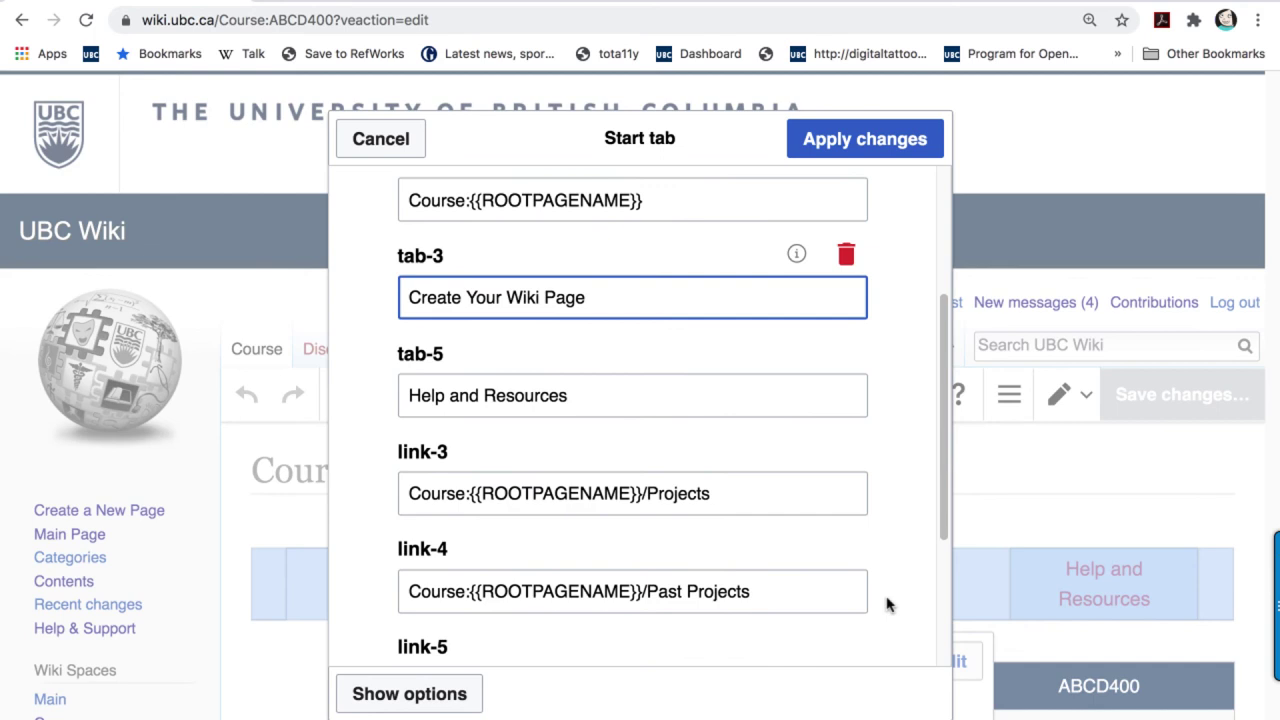
click(728, 595)
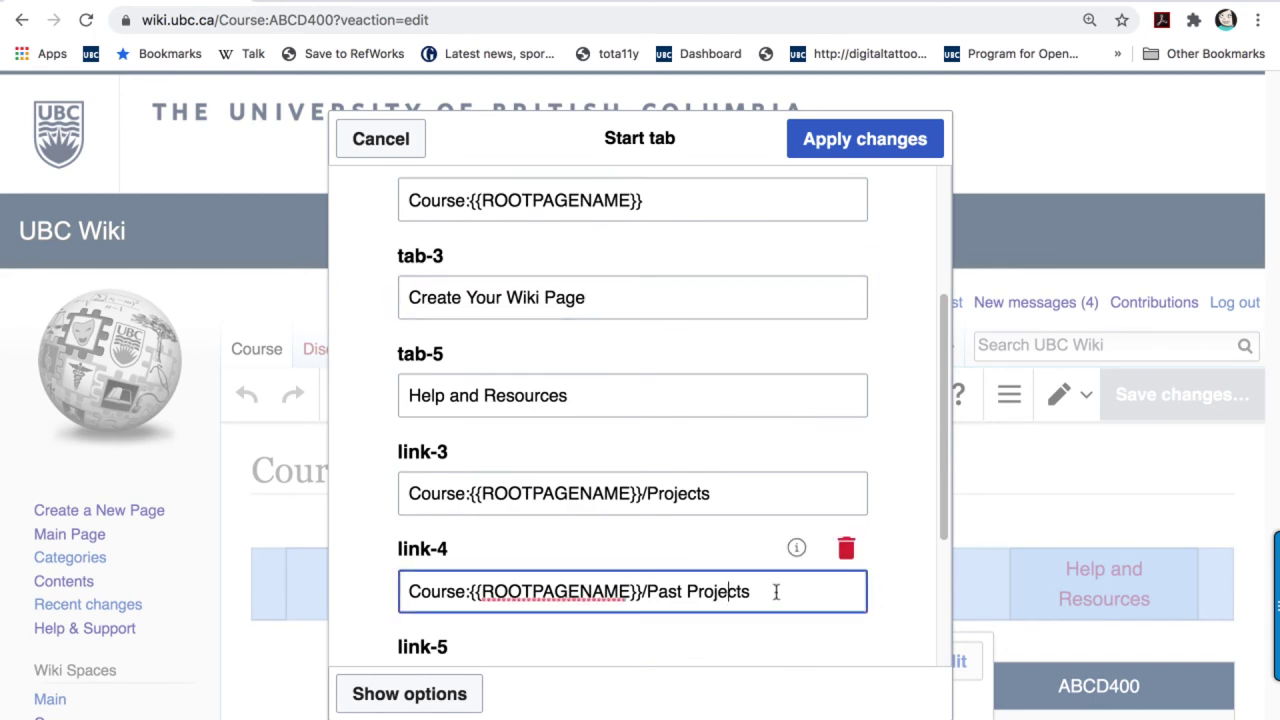
click(845, 550)
Apply the template changes and save Course:ABCD400.
scroll(903, 605, down, 3)
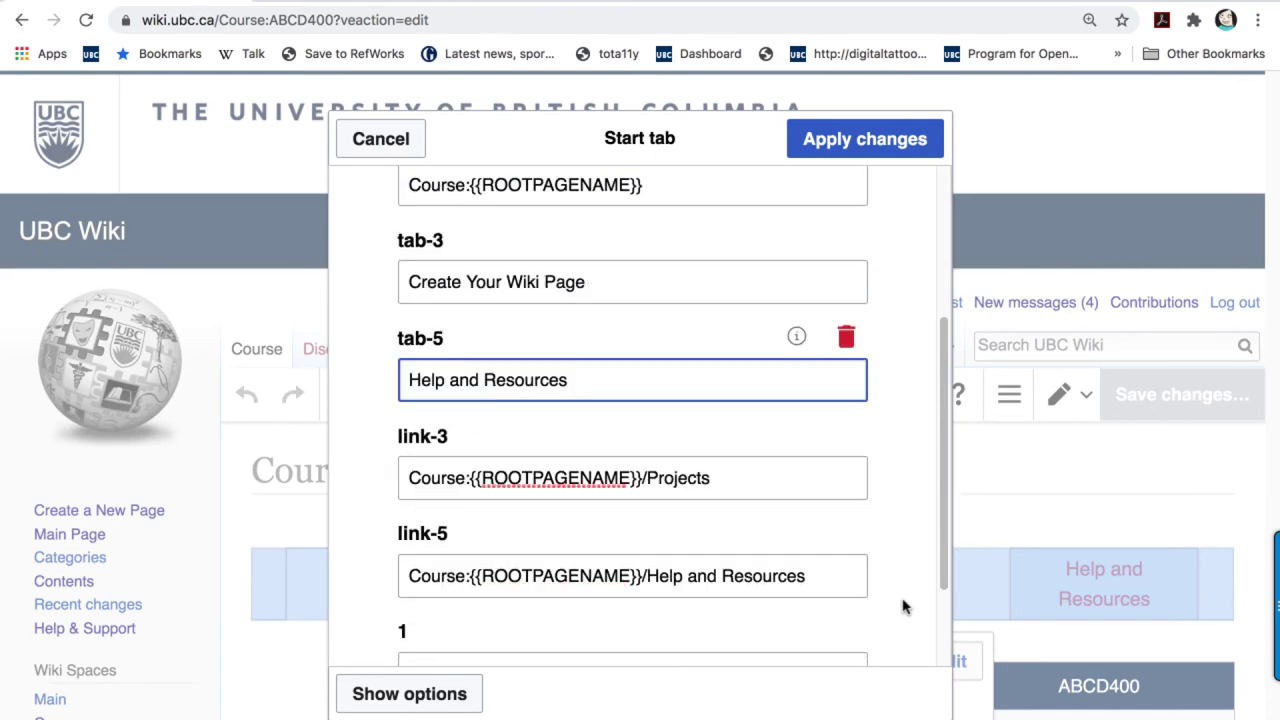
click(895, 126)
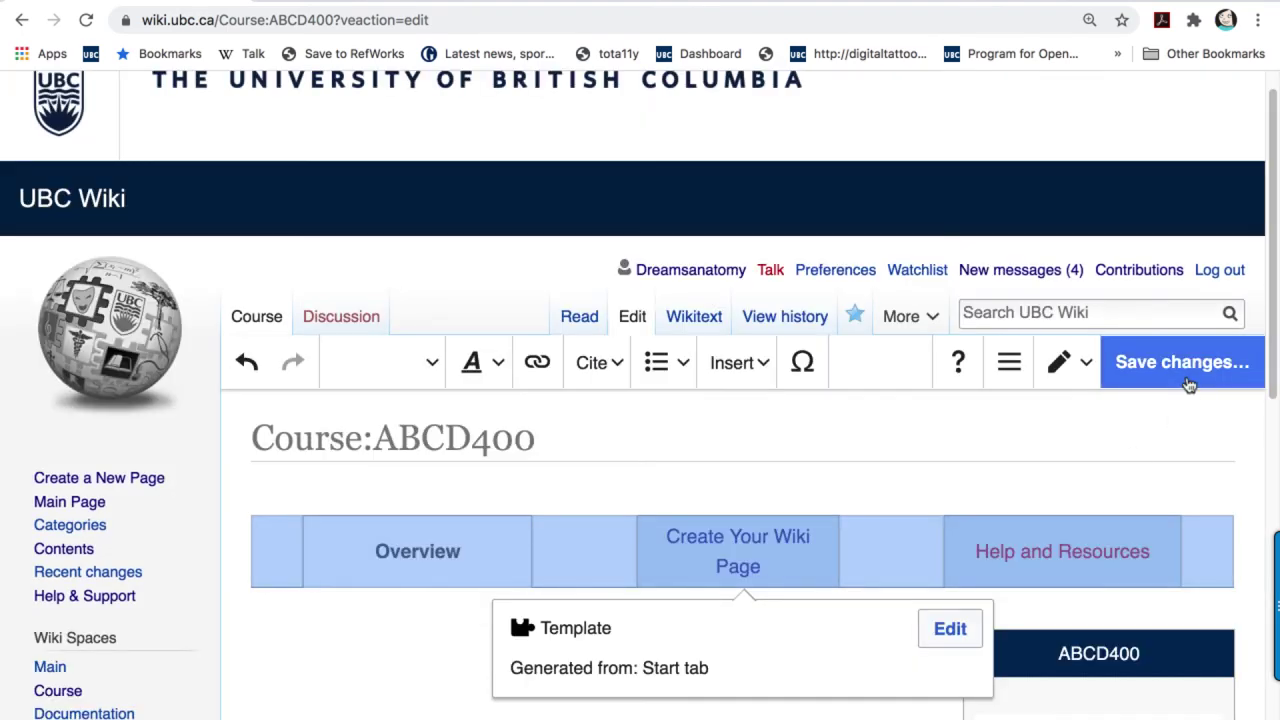
click(1189, 386)
Confirm the course page save, then copy its updated three-tab Start tab template.
key(Return)
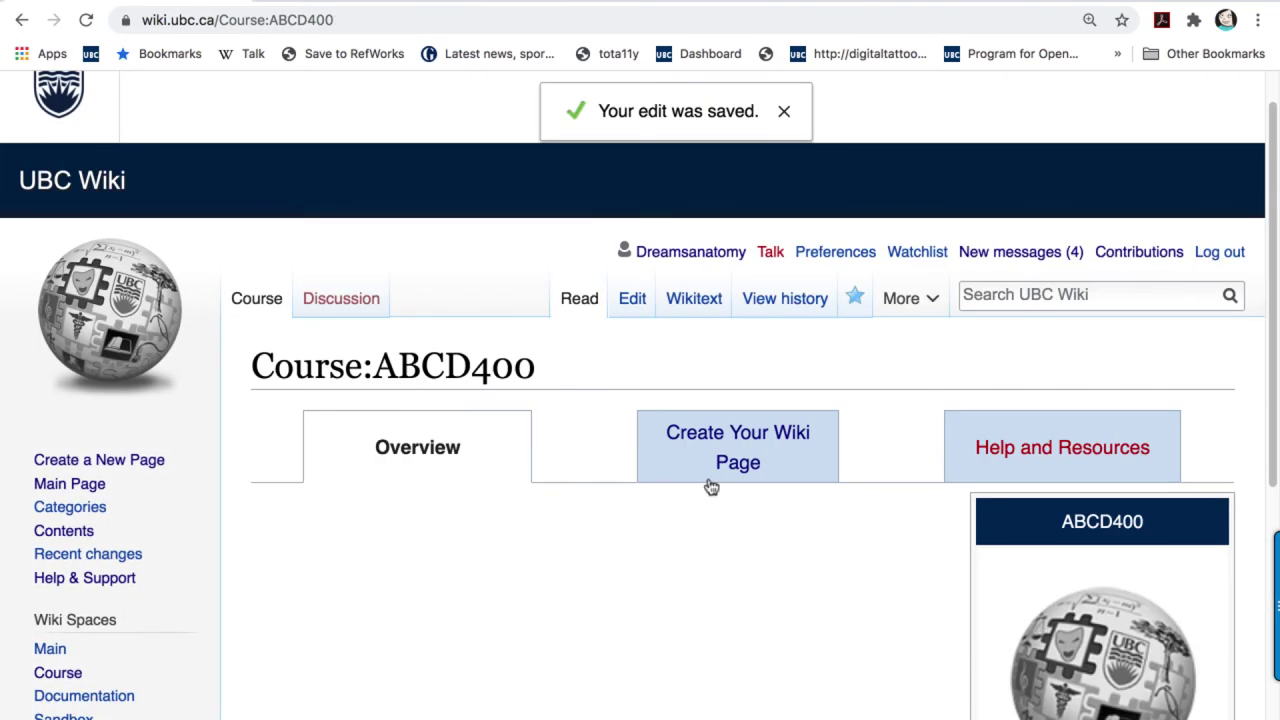
scroll(735, 520, down, 1)
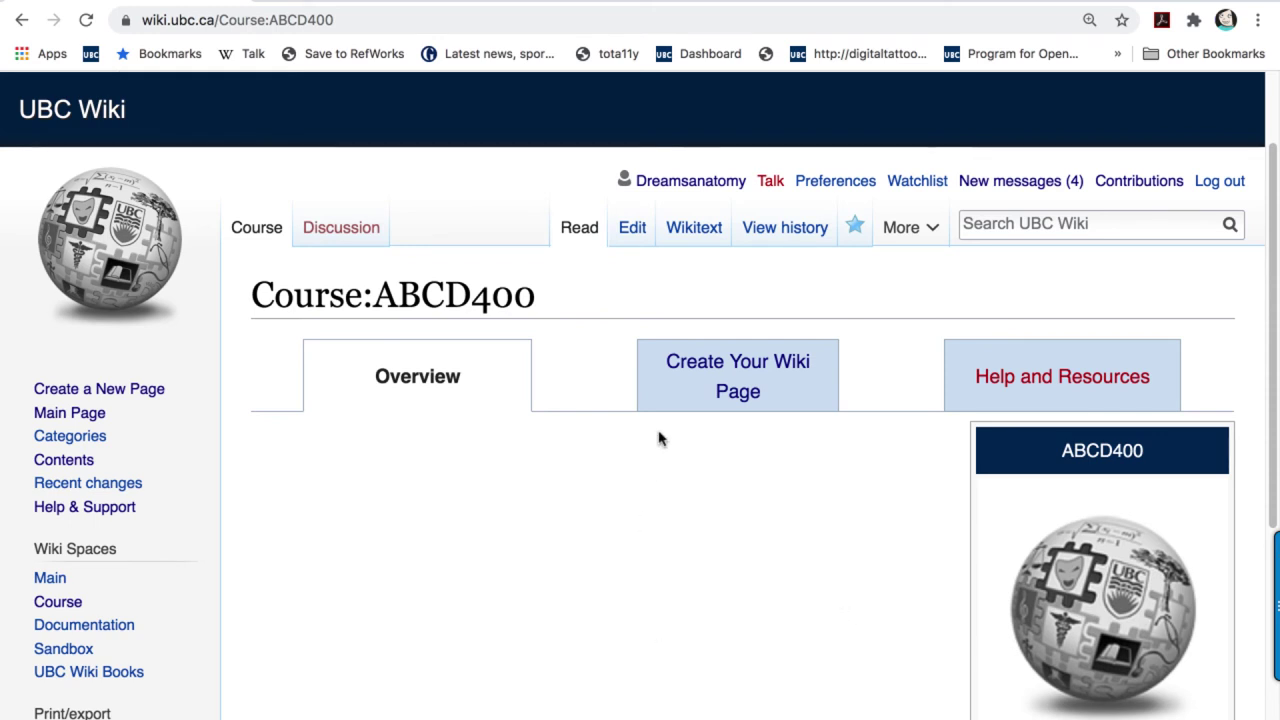
click(620, 224)
click(484, 471)
key(alt+Left)
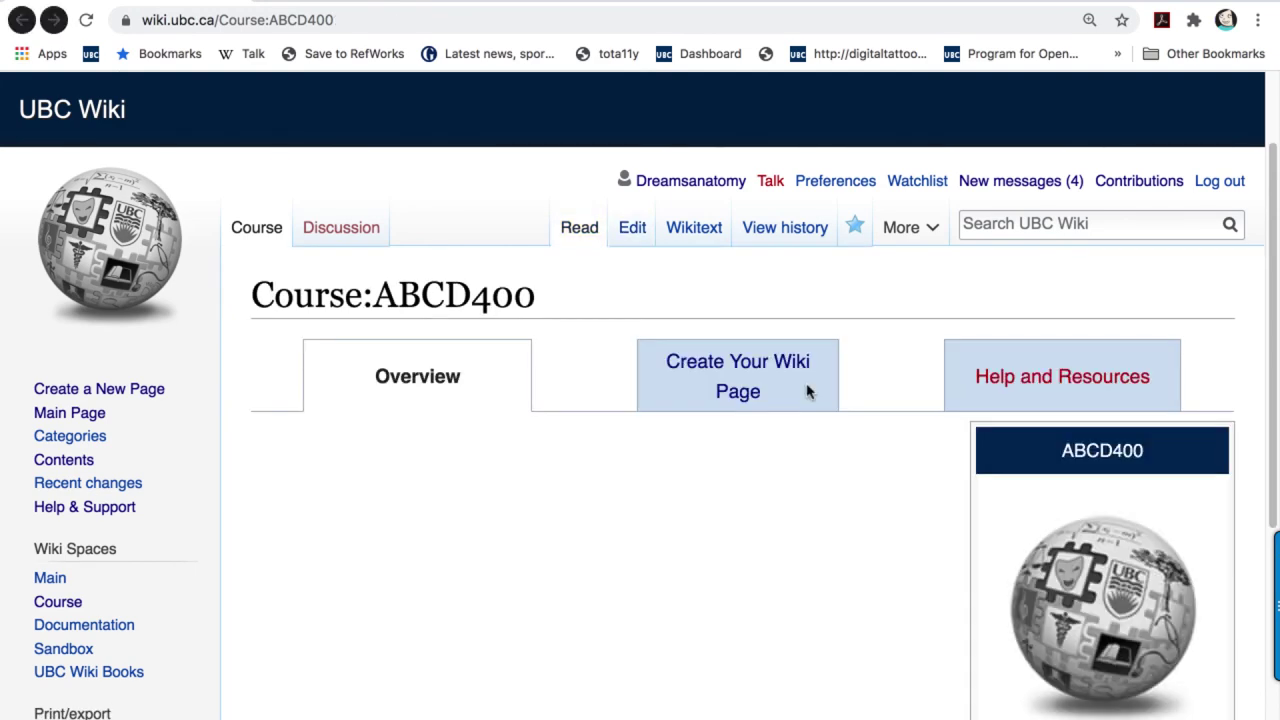
Paste the three-tab template over the old one on Projects and save.
click(785, 368)
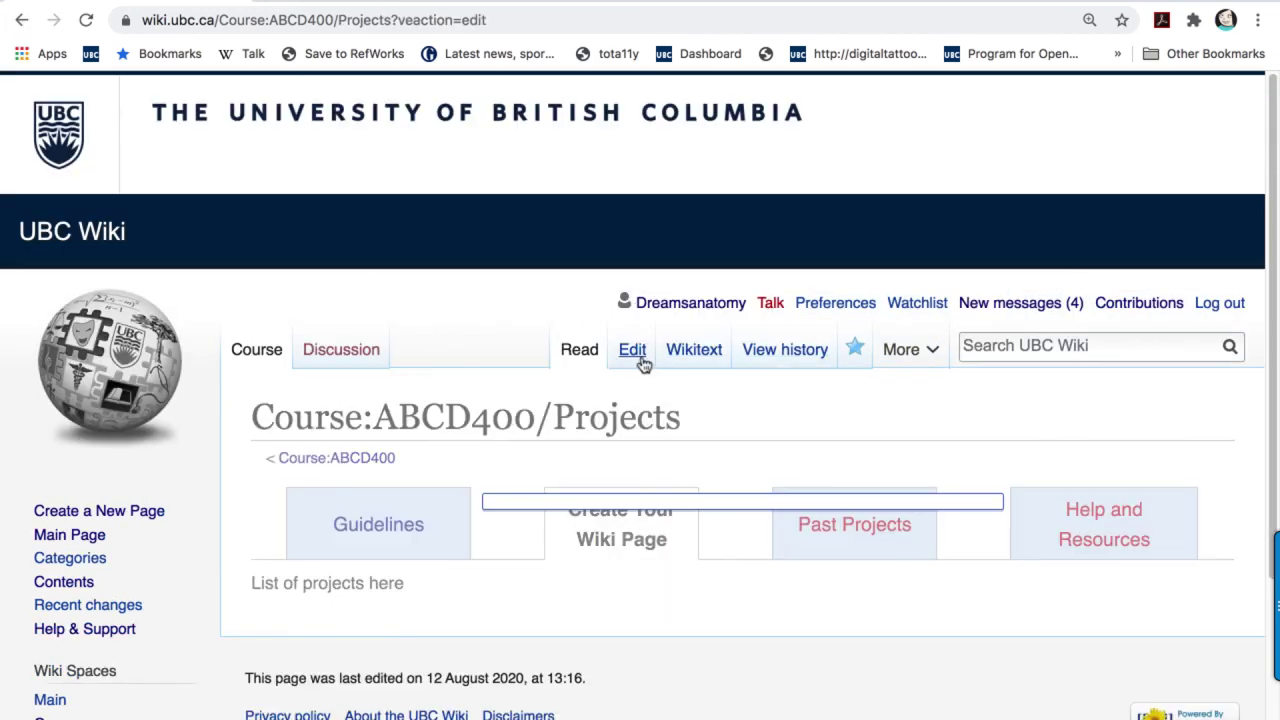
click(757, 580)
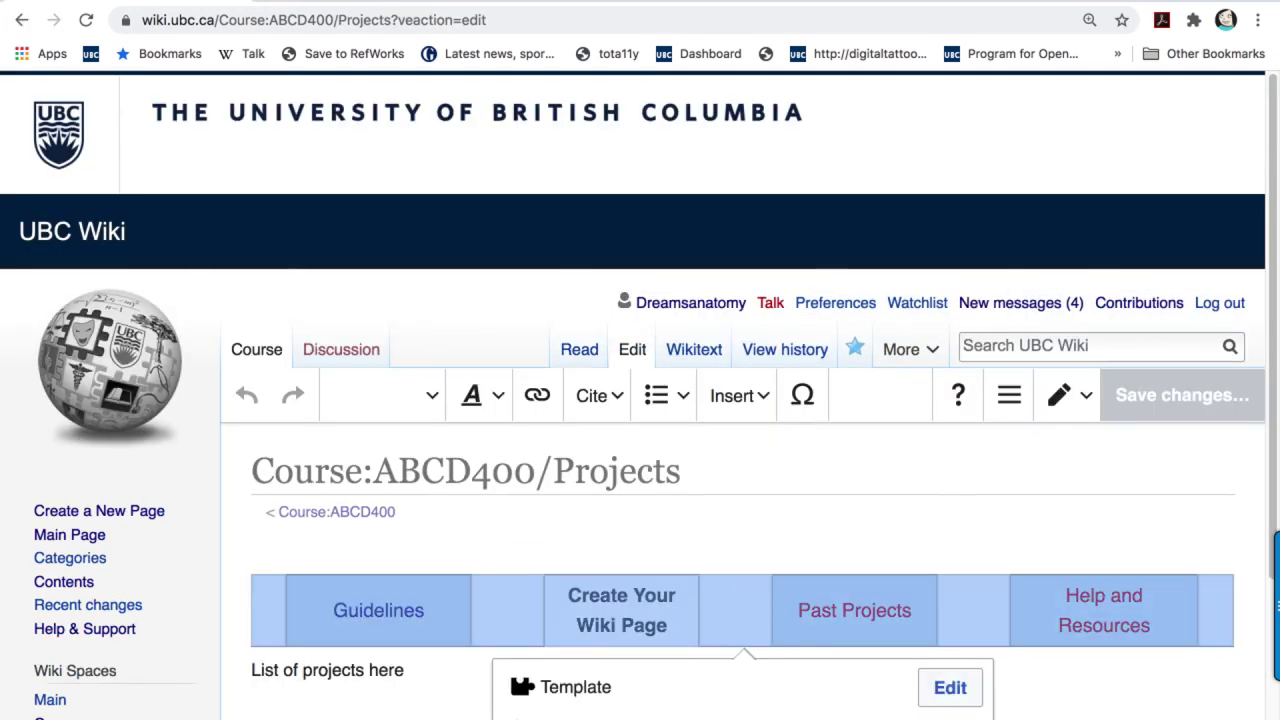
key(ctrl+v)
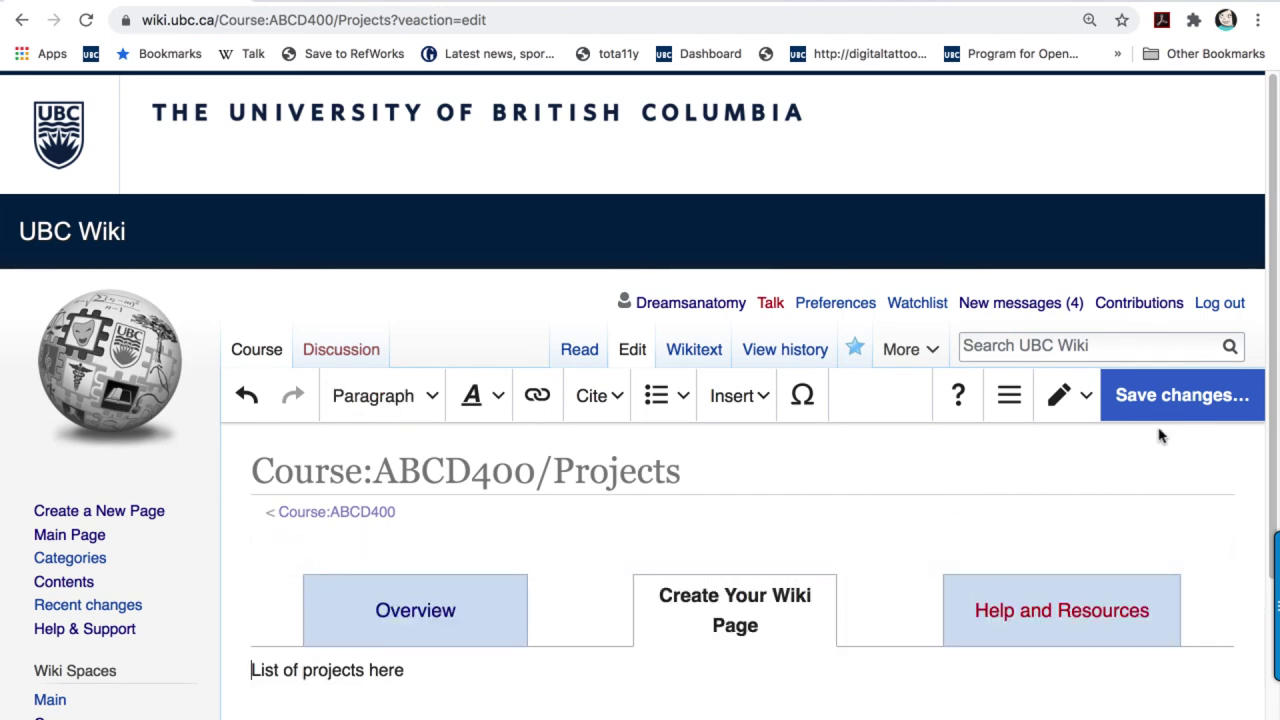
click(1174, 402)
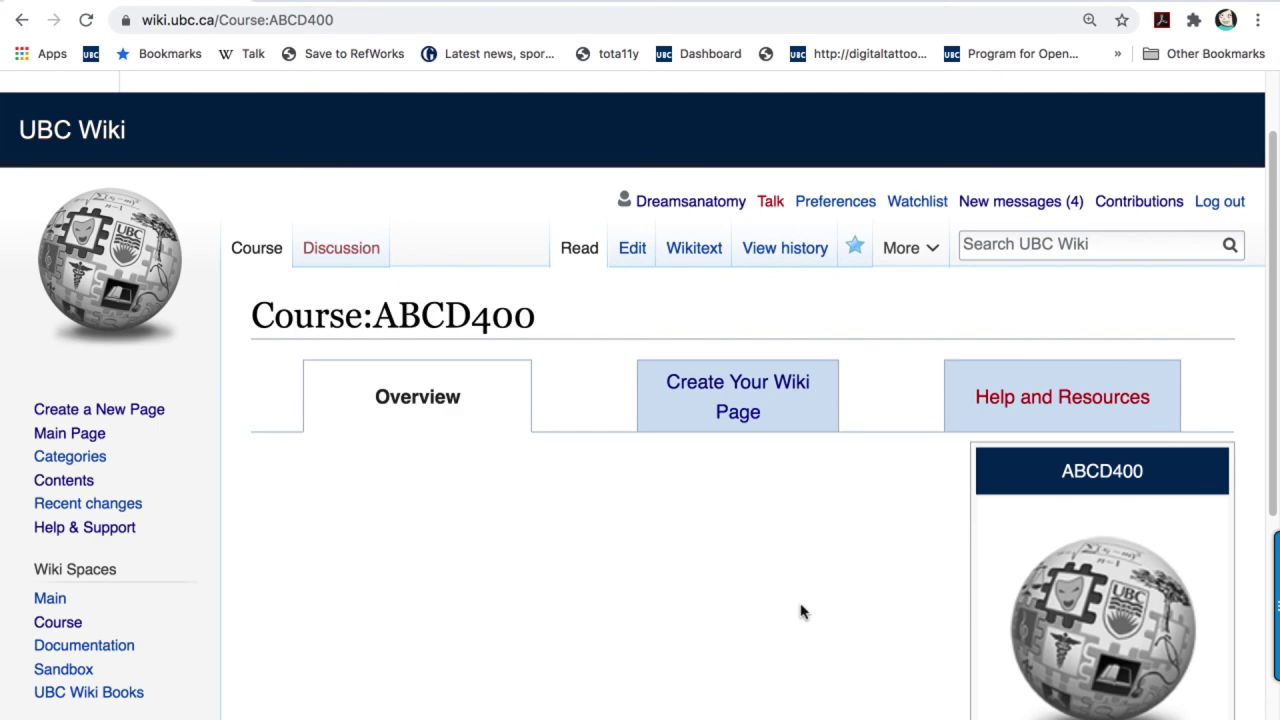
Go to the Template:Start_tab page by editing the page name in the address bar.
scroll(800, 612, down, 1)
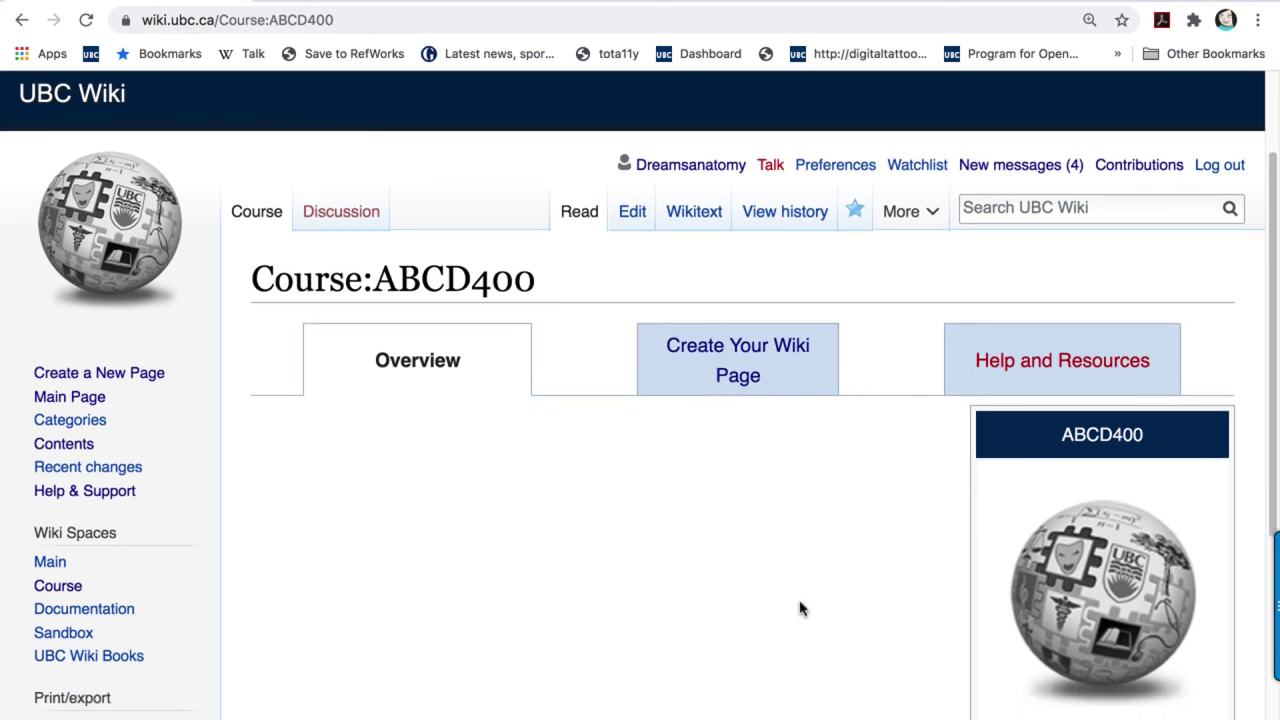
scroll(800, 608, down, 5)
scroll(800, 608, down, 2)
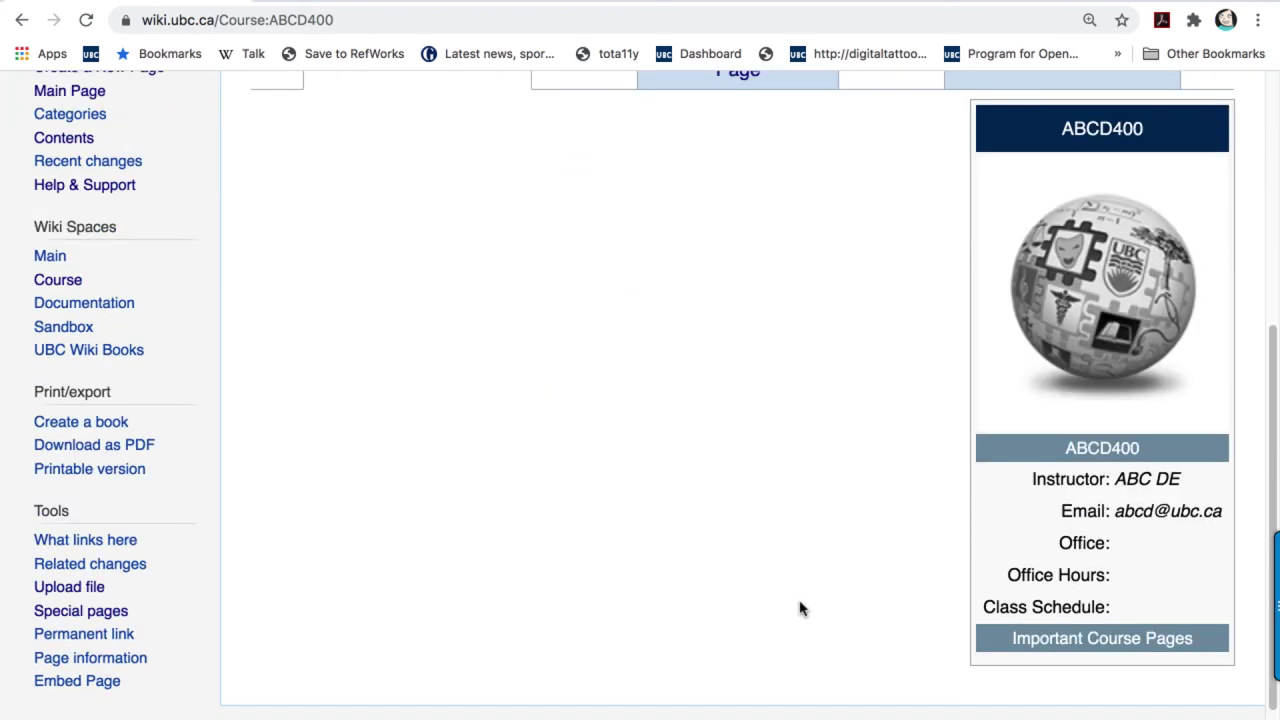
scroll(800, 606, up, 5)
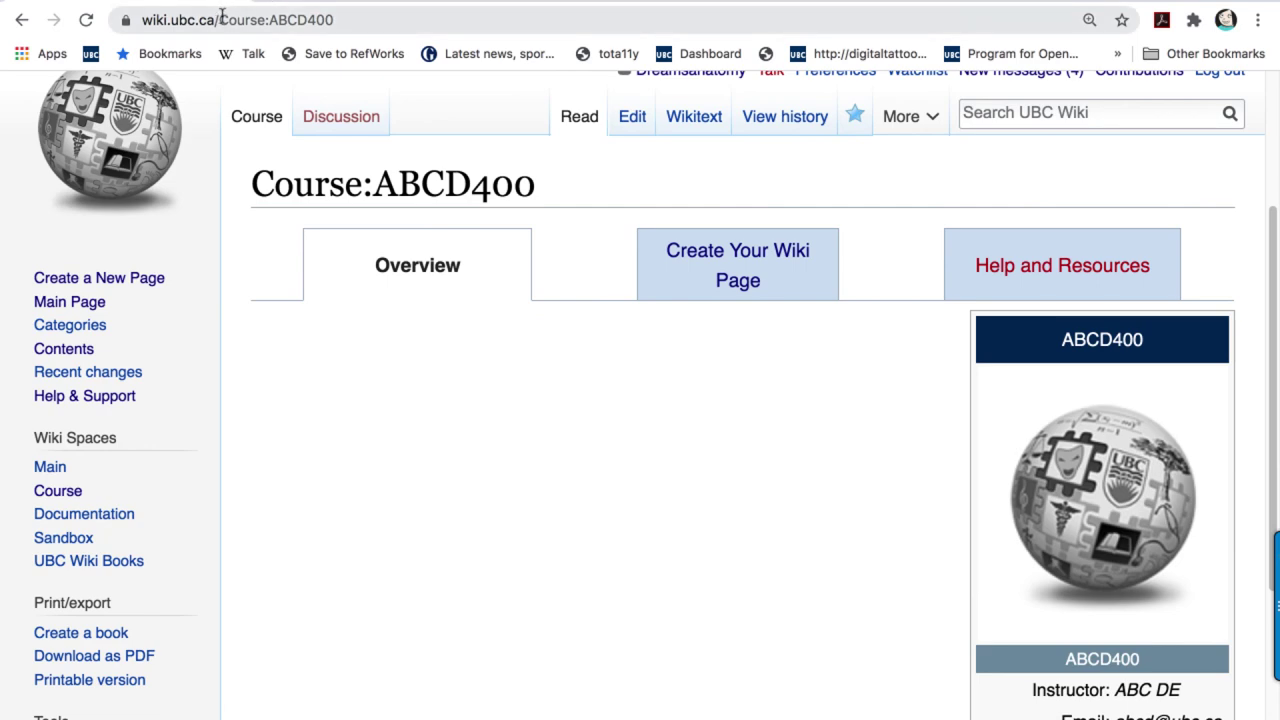
drag(222, 18, 348, 22)
text(help)
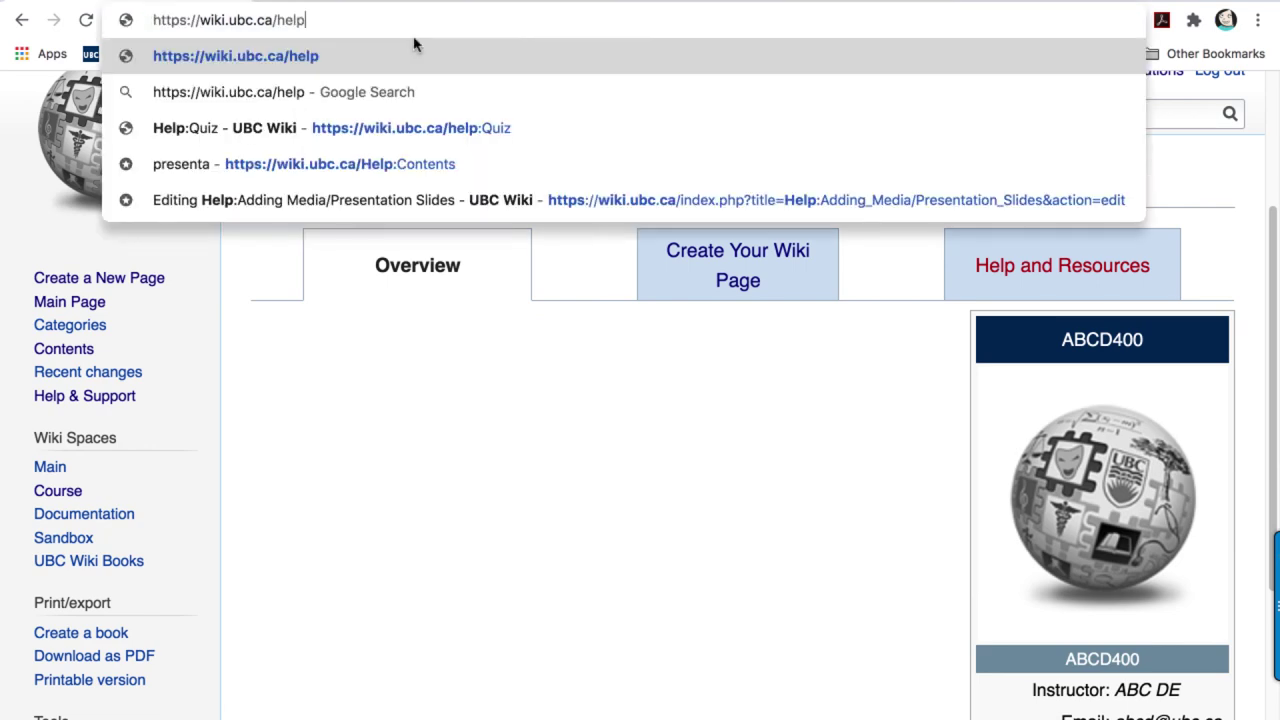
text(:)
Scroll through the Start tab parameter descriptions and rendered four-tab example.
scroll(997, 463, down, 1)
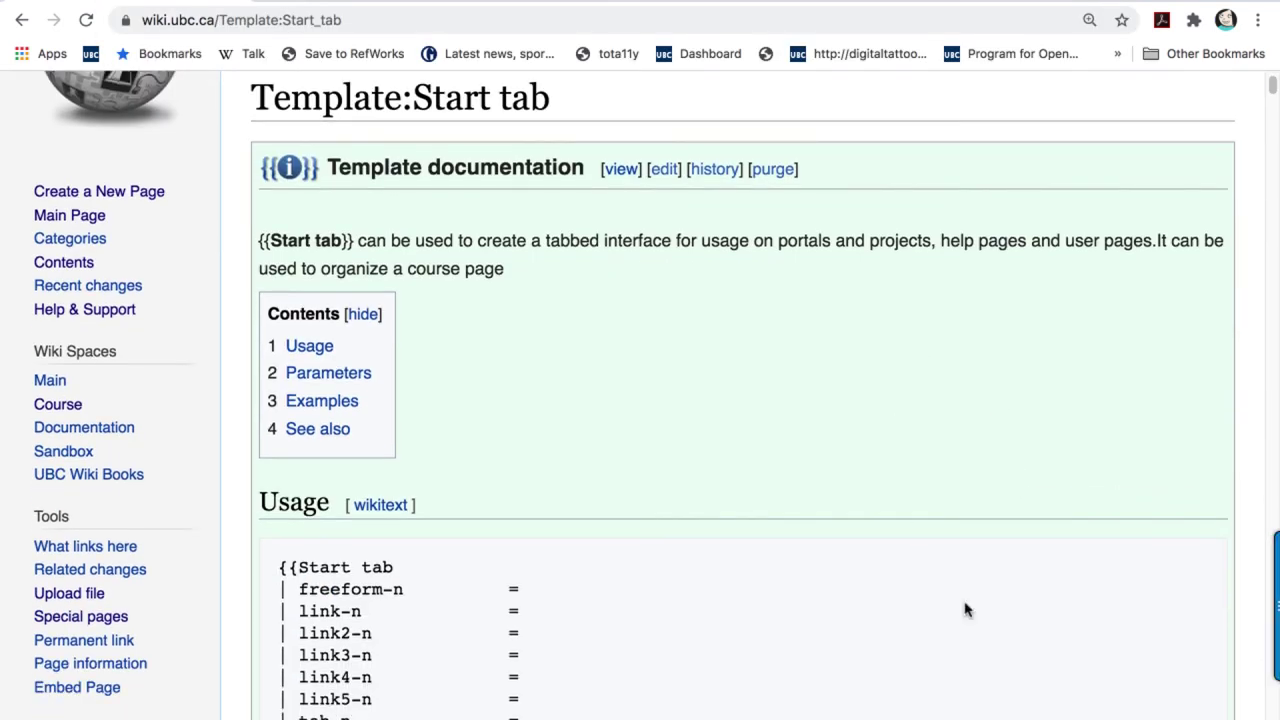
scroll(1062, 655, down, 2)
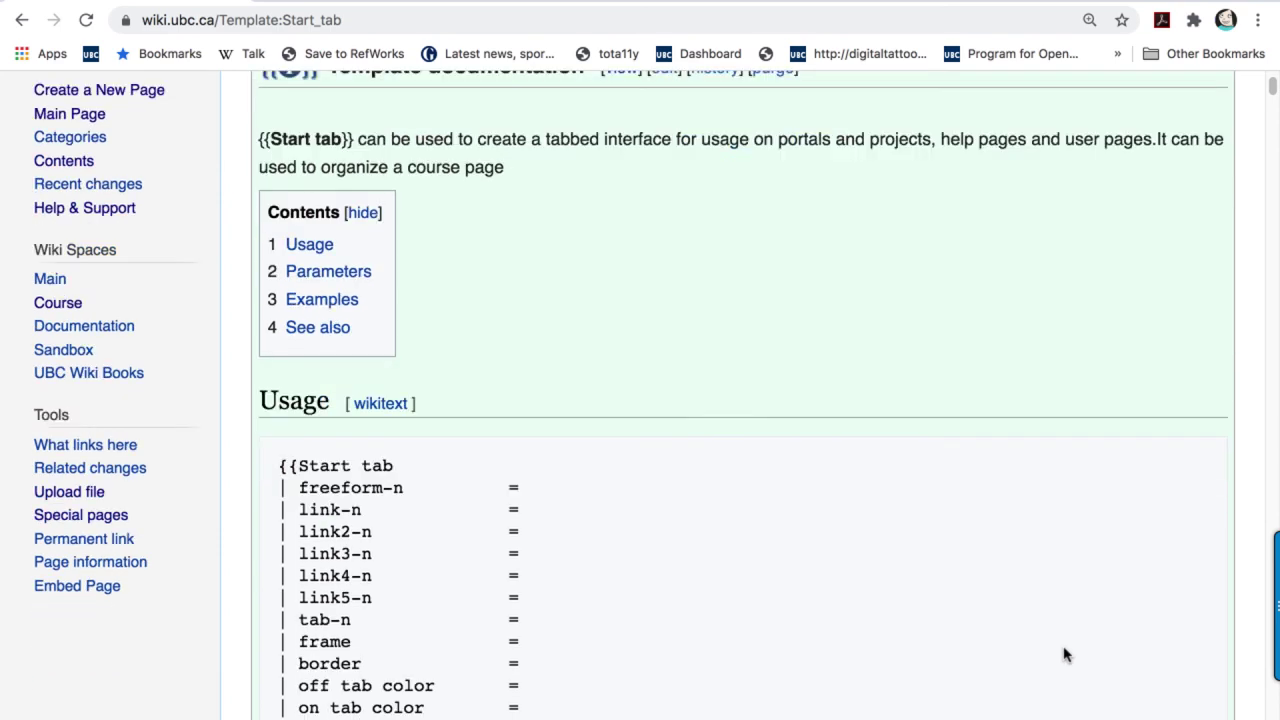
scroll(1064, 655, down, 5)
scroll(1064, 655, down, 8)
scroll(1066, 655, down, 8)
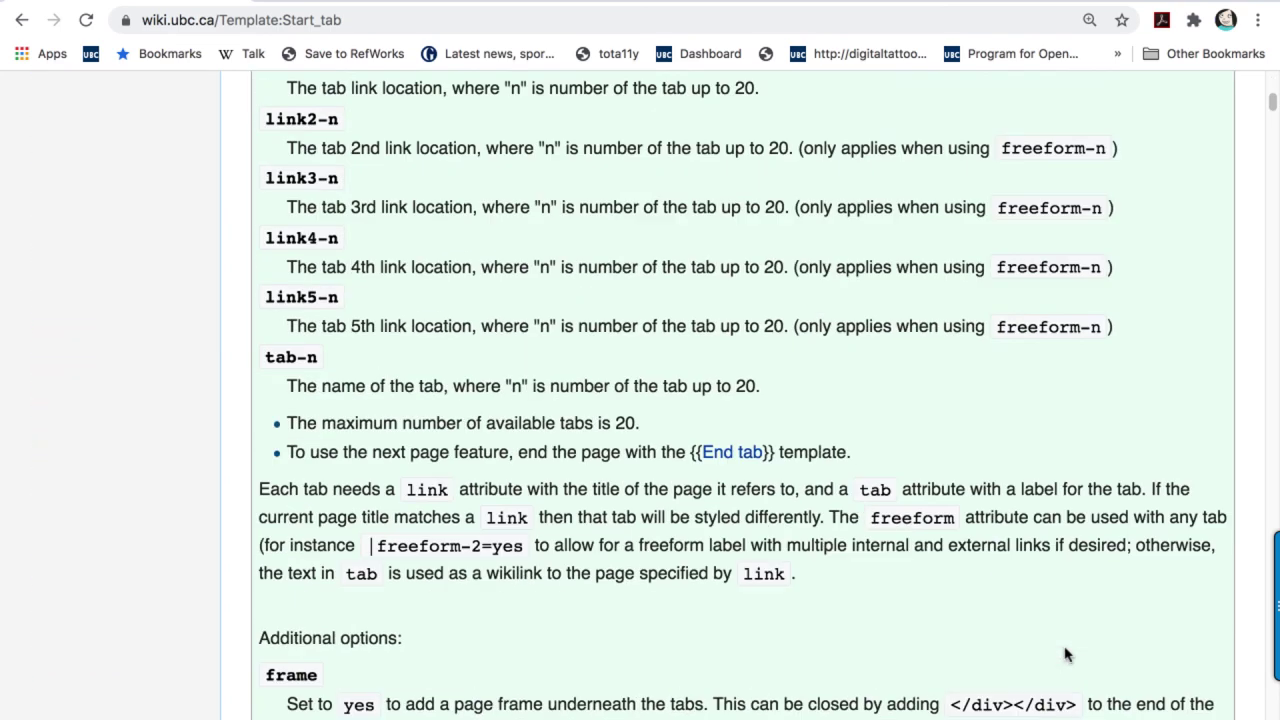
scroll(1066, 655, down, 10)
scroll(1066, 655, down, 6)
scroll(1066, 655, up, 3)
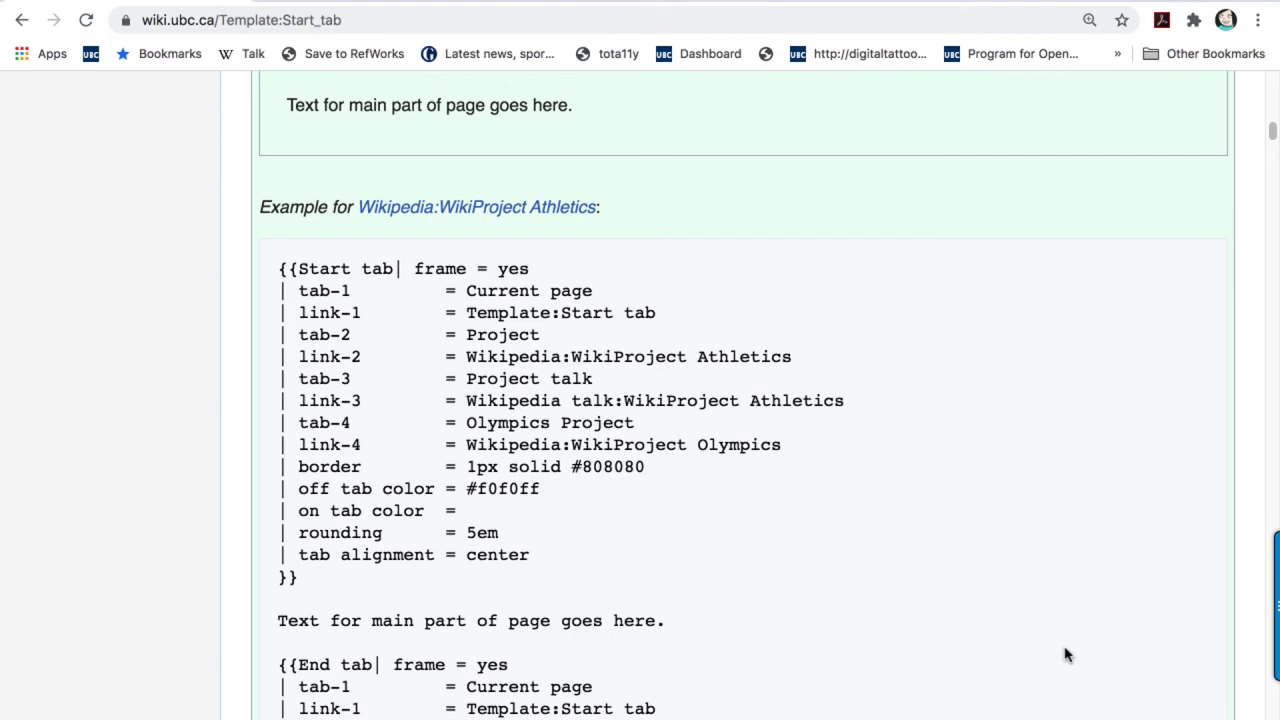
scroll(1066, 655, down, 6)
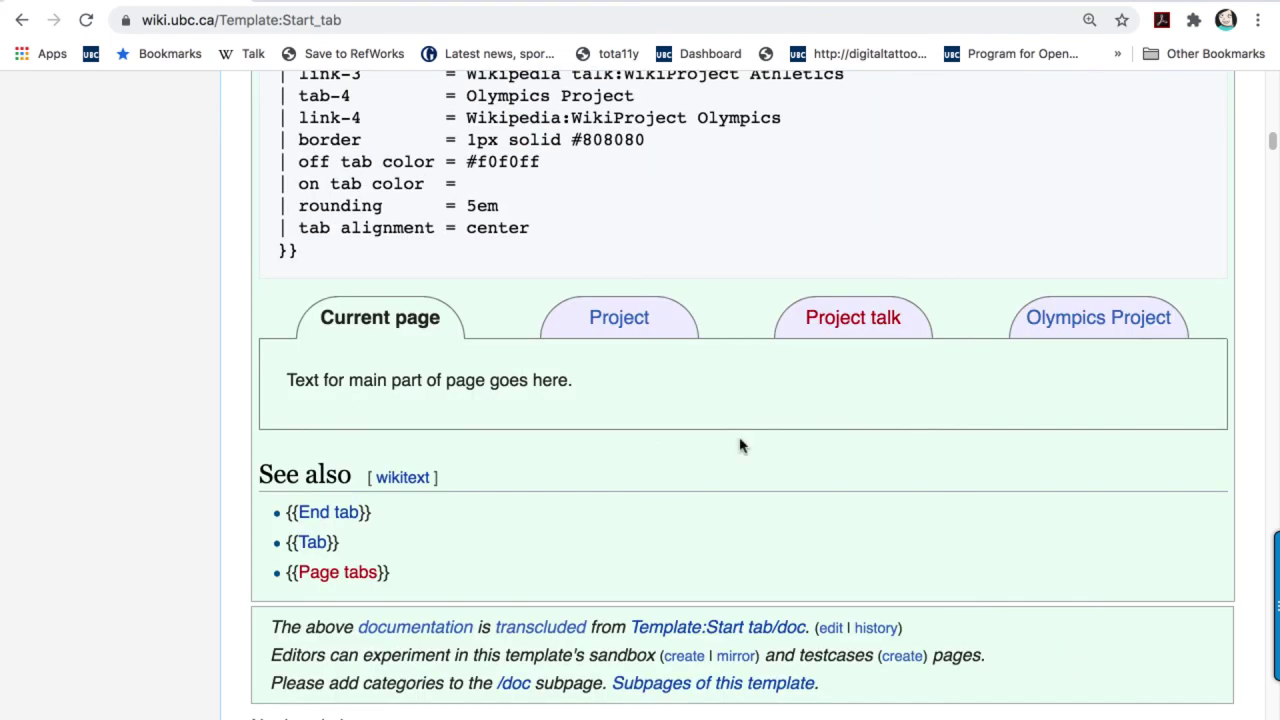